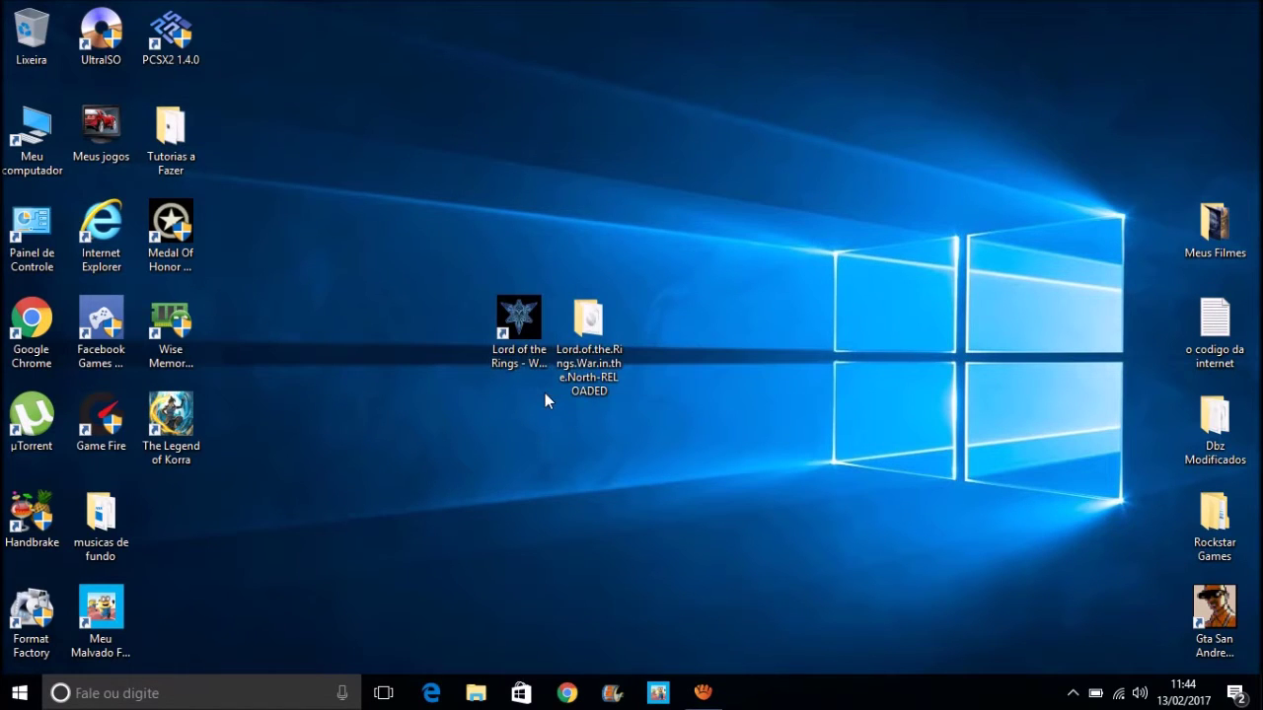
{"action": "left_click", "coordinate": [504, 316]}
{"action": "mouse_move", "coordinate": [673, 470]}
{"action": "left_mouse_down"}
{"action": "mouse_move", "coordinate": [394, 133]}
{"action": "mouse_move", "coordinate": [680, 473]}
{"action": "left_mouse_up"}
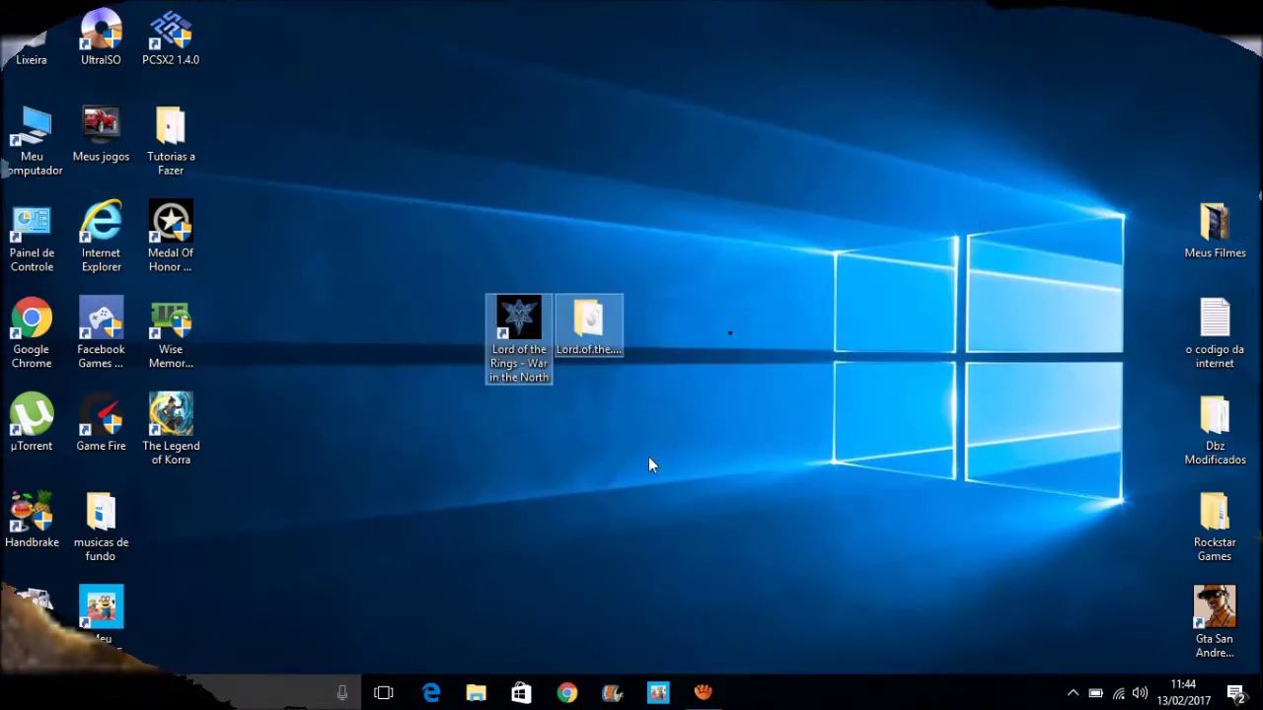
{"action": "left_click_drag", "start_coordinate": [431, 231], "coordinate": [418, 254]}
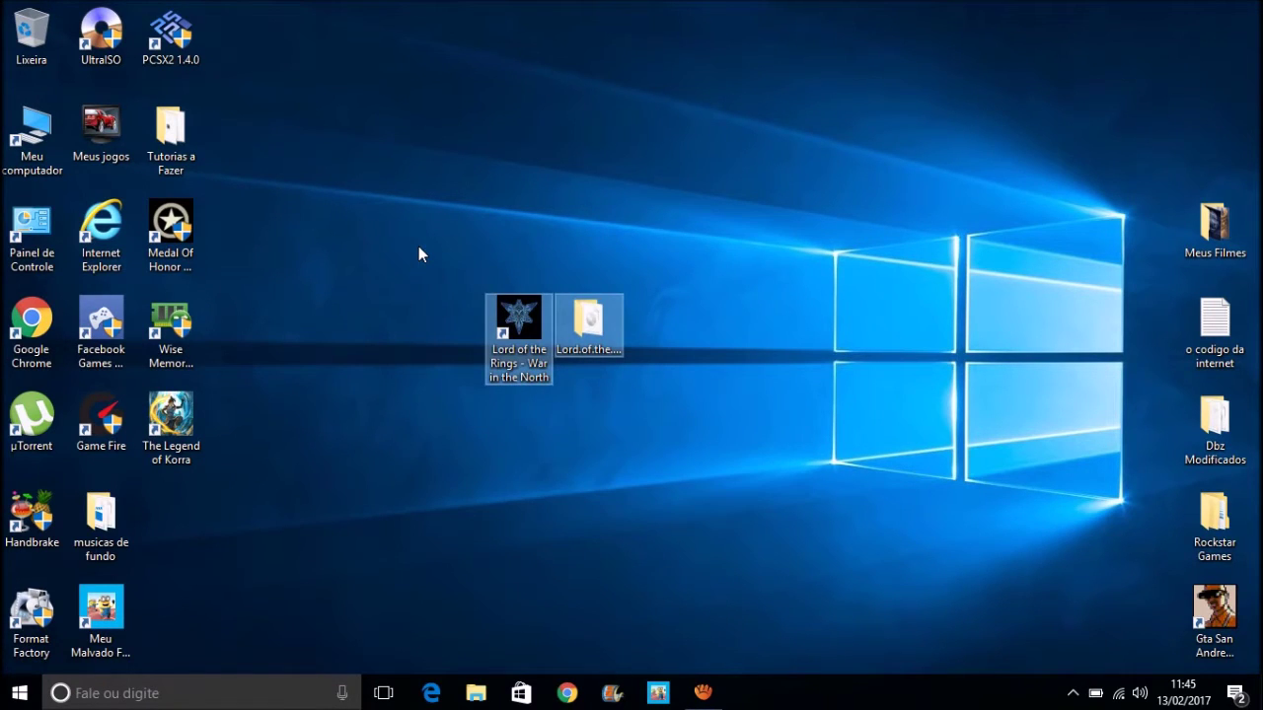
{"action": "mouse_move", "coordinate": [607, 347]}
{"action": "left_click", "coordinate": [606, 348]}
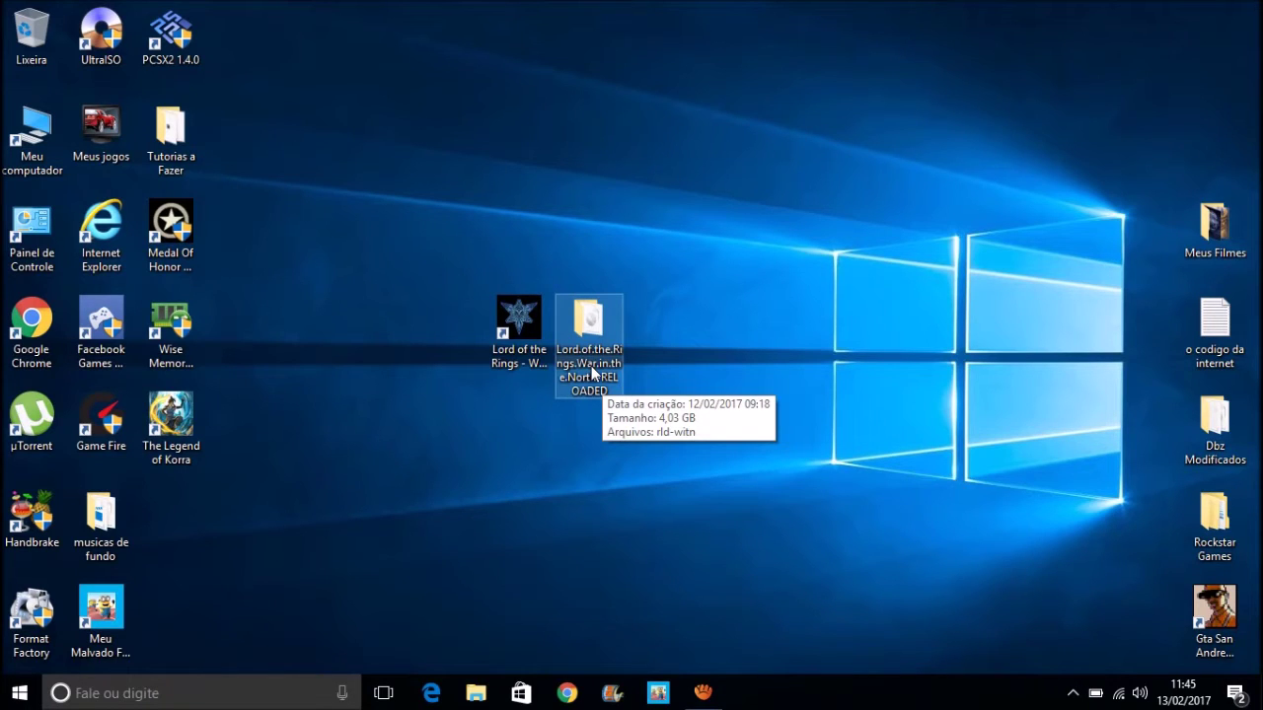
{"action": "left_click", "coordinate": [618, 413]}
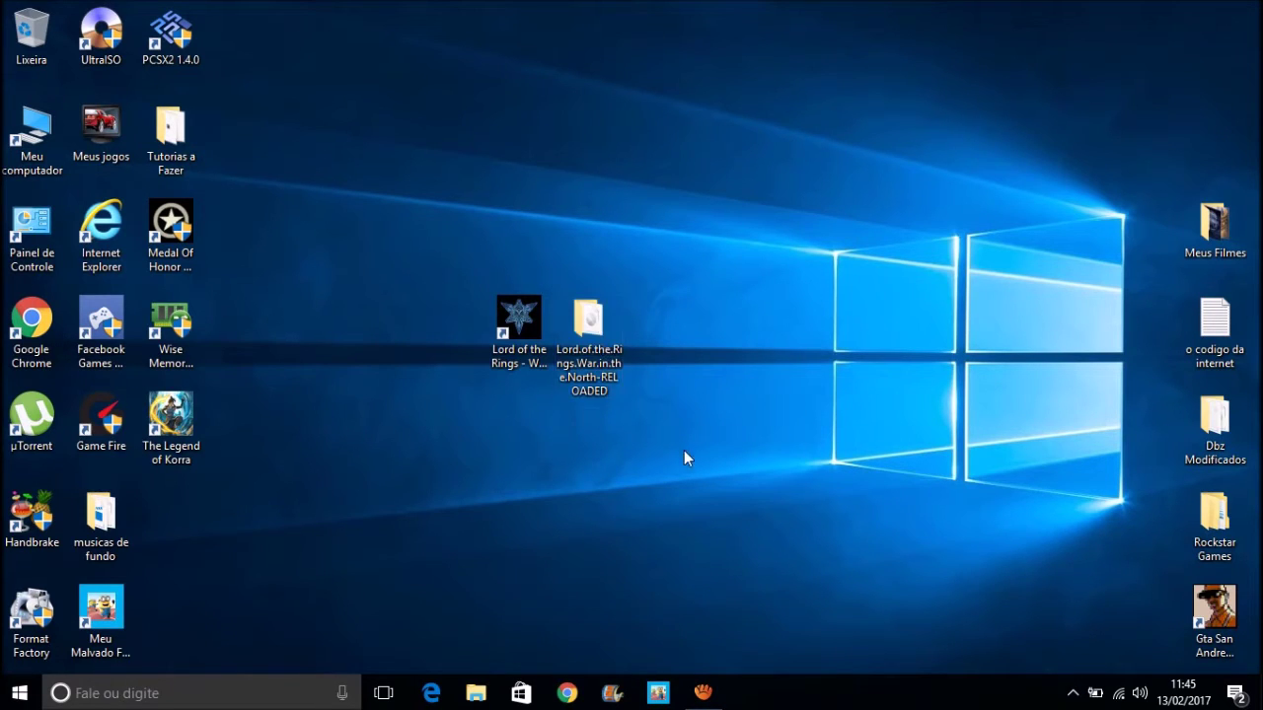
Open the Lord.of.the.Rings.War.in.the.North-RELOADED folder and mount the rld-witn disc image.
{"action": "double_click", "coordinate": [590, 335]}
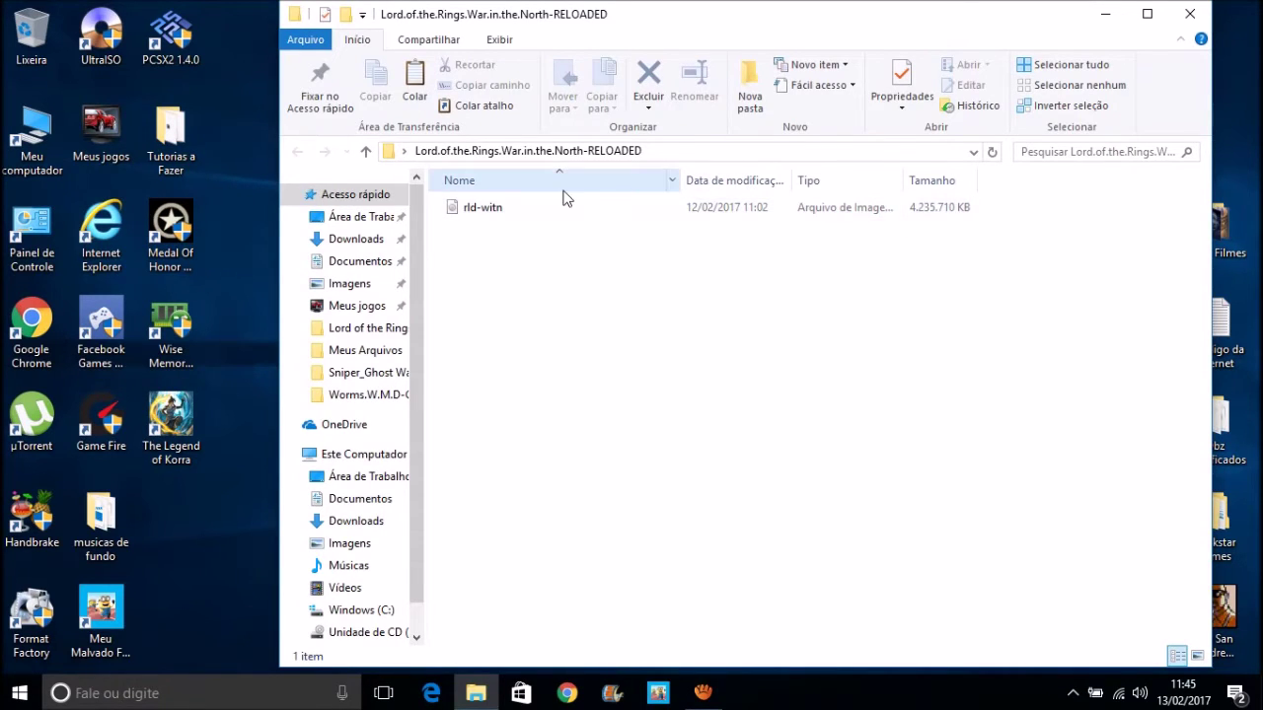
{"action": "left_click", "coordinate": [471, 214]}
{"action": "right_click", "coordinate": [470, 214]}
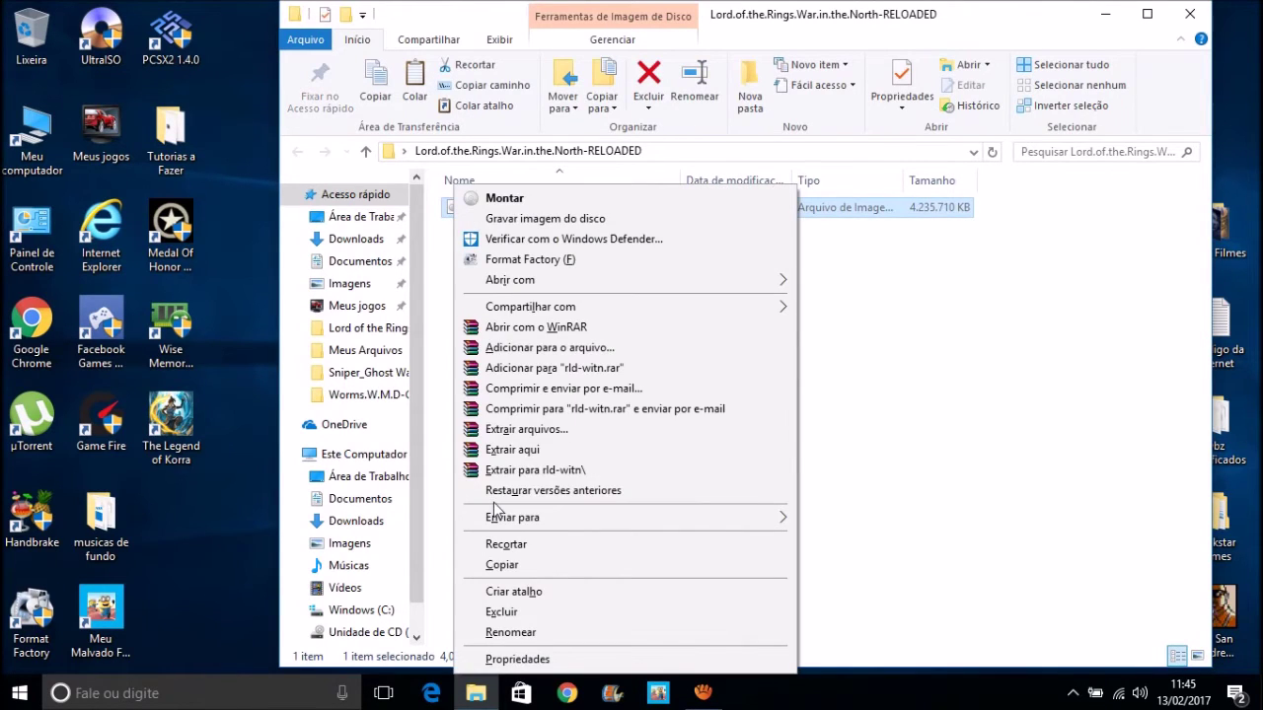
{"action": "left_click", "coordinate": [1006, 450]}
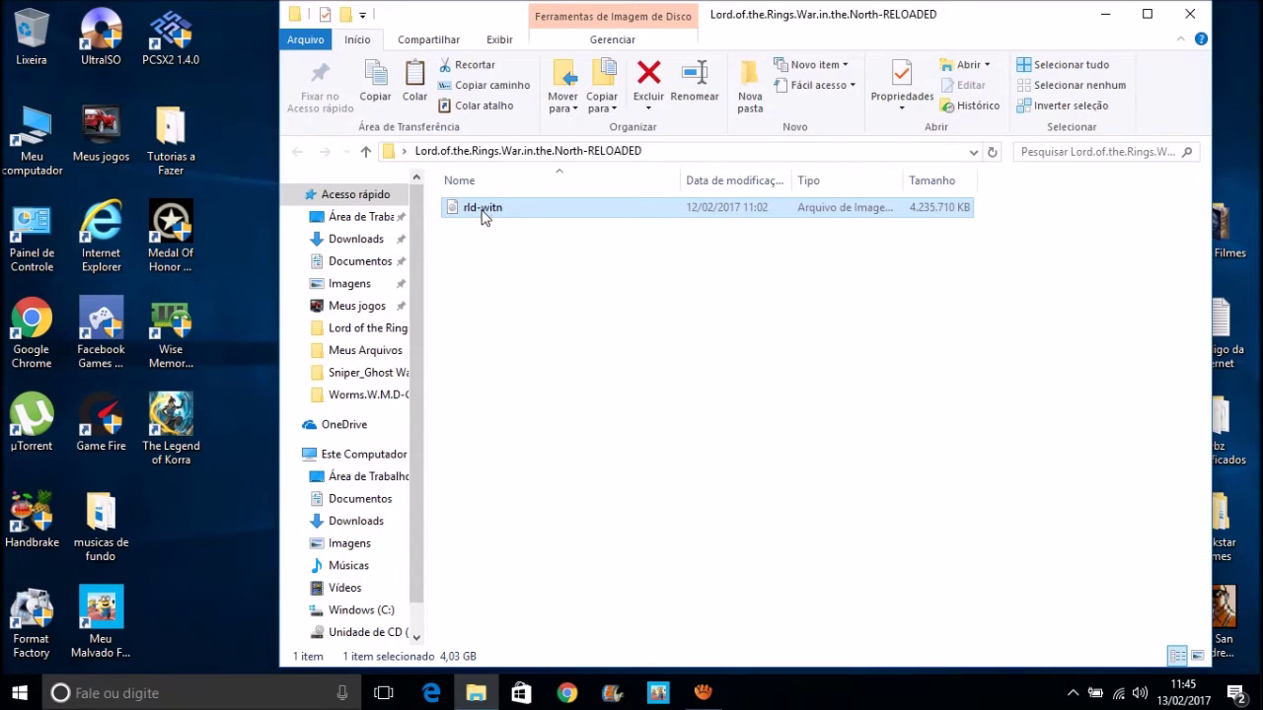
{"action": "double_click", "coordinate": [482, 211]}
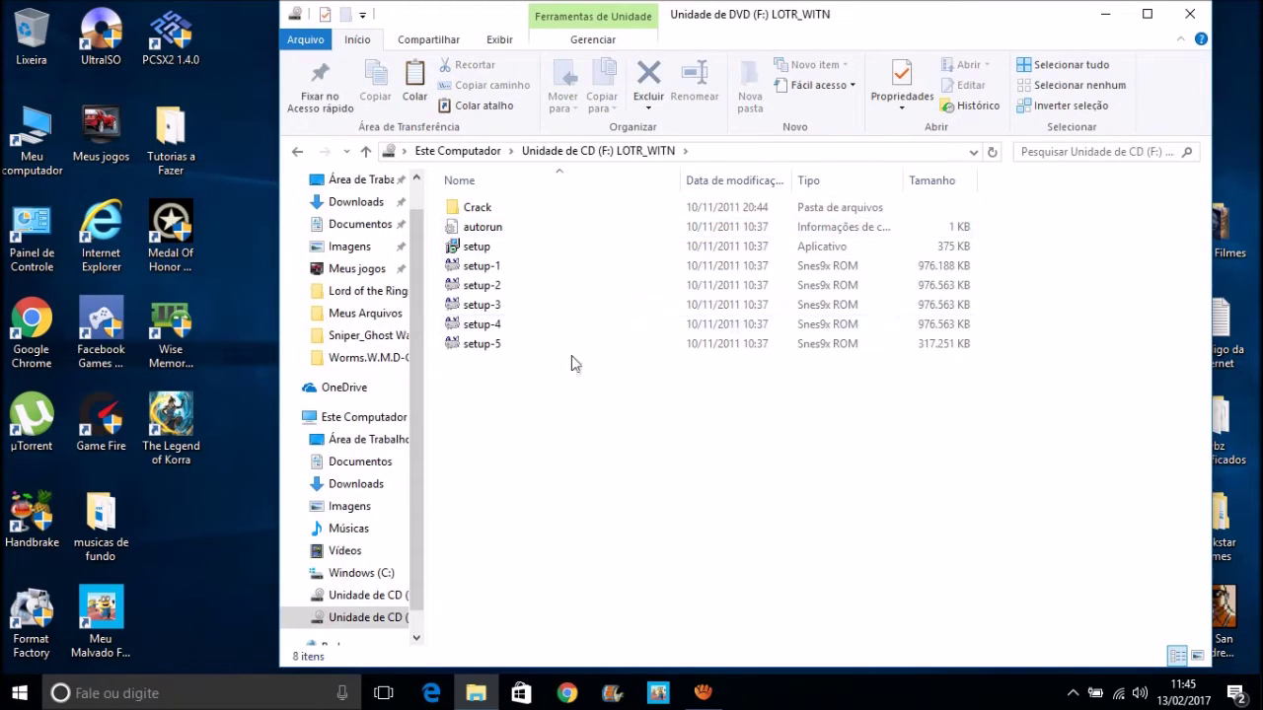
Launch the setup application from the mounted LOTR_WITN disc.
{"action": "left_click", "coordinate": [480, 248]}
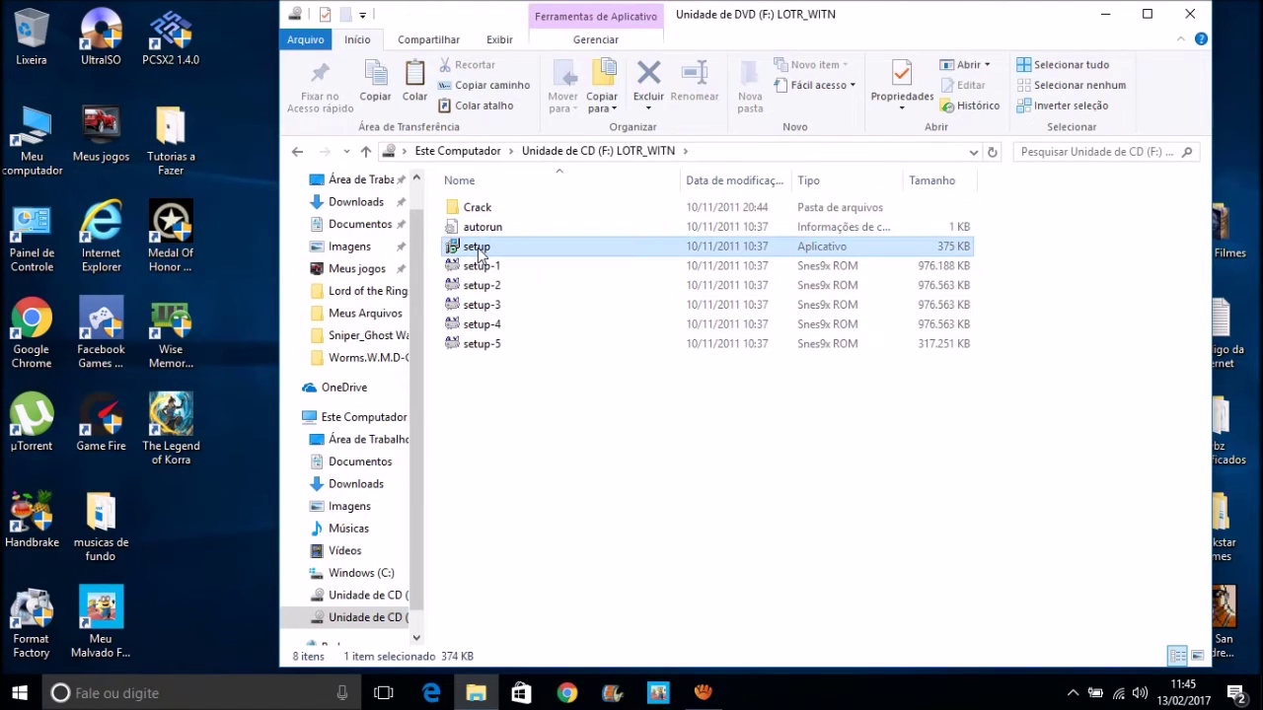
{"action": "right_click", "coordinate": [479, 251]}
{"action": "left_click", "coordinate": [489, 305]}
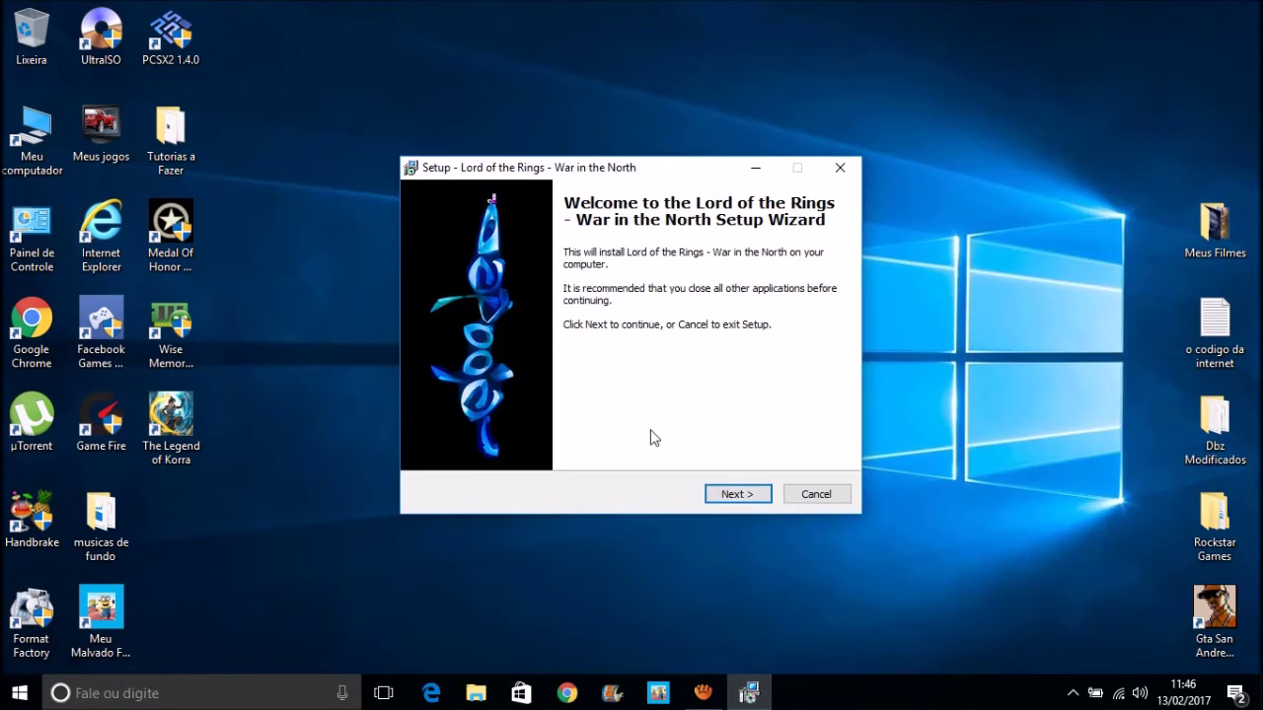
Go through the setup wizard with the default destination, Start Menu folder and desktop shortcut up to the install summary, and exit without installing.
{"action": "left_click", "coordinate": [740, 495]}
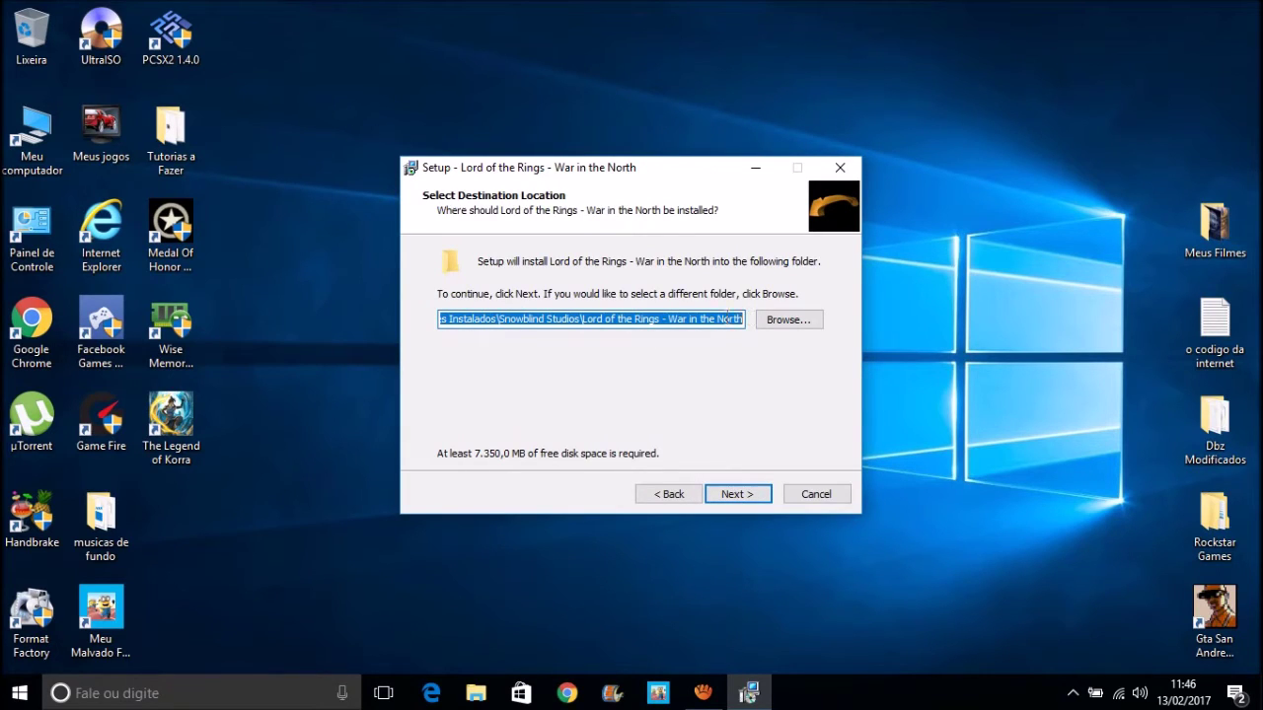
{"action": "left_click_drag", "start_coordinate": [496, 325], "coordinate": [338, 320]}
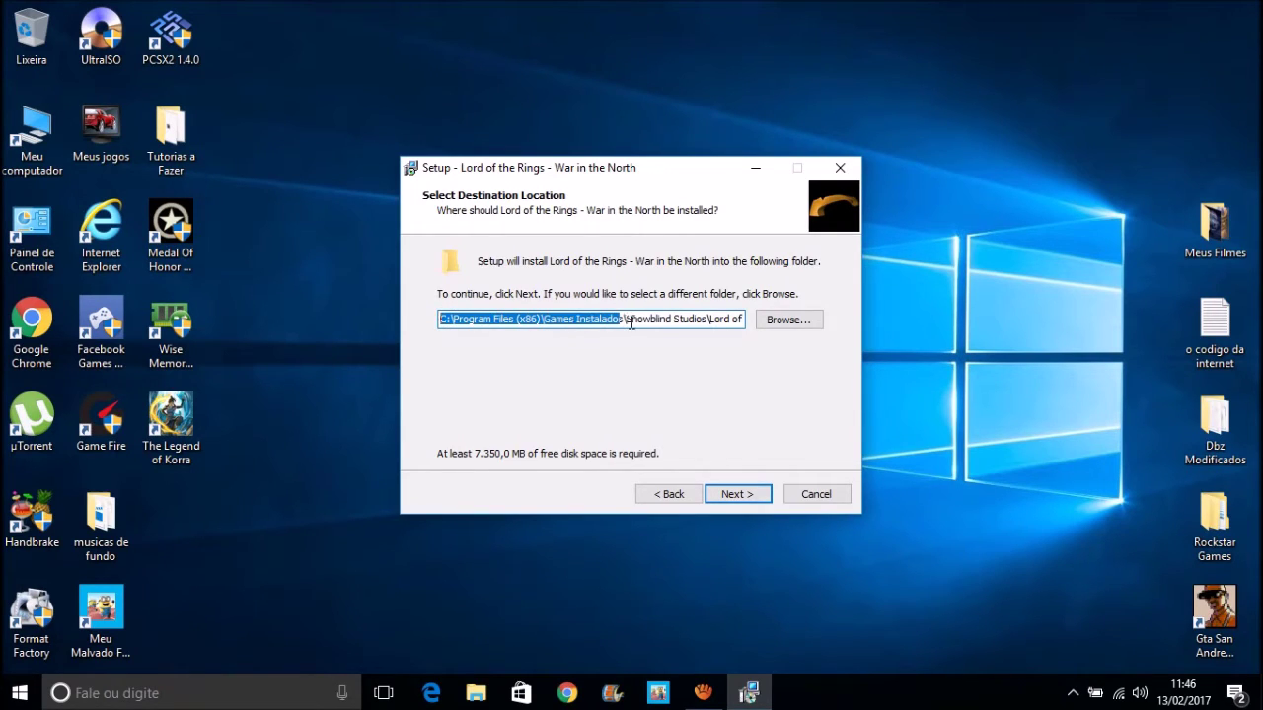
{"action": "left_click_drag", "start_coordinate": [686, 323], "coordinate": [789, 323]}
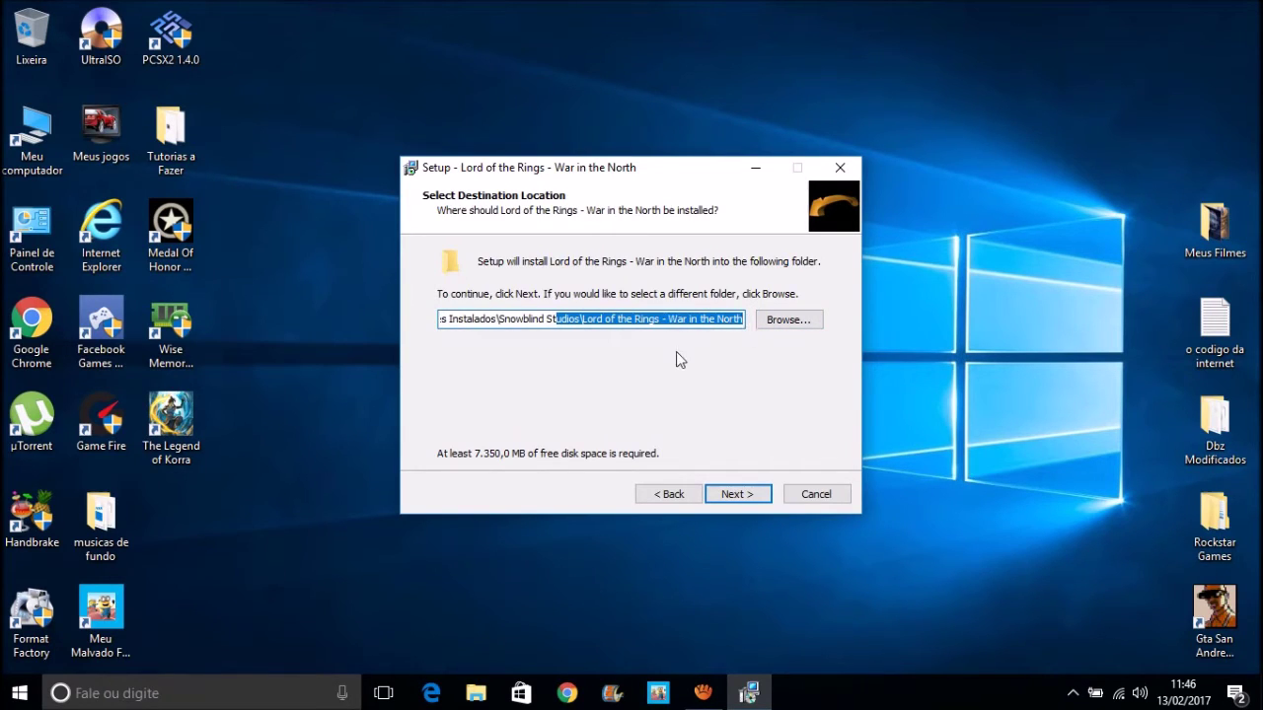
{"action": "left_click", "coordinate": [626, 322]}
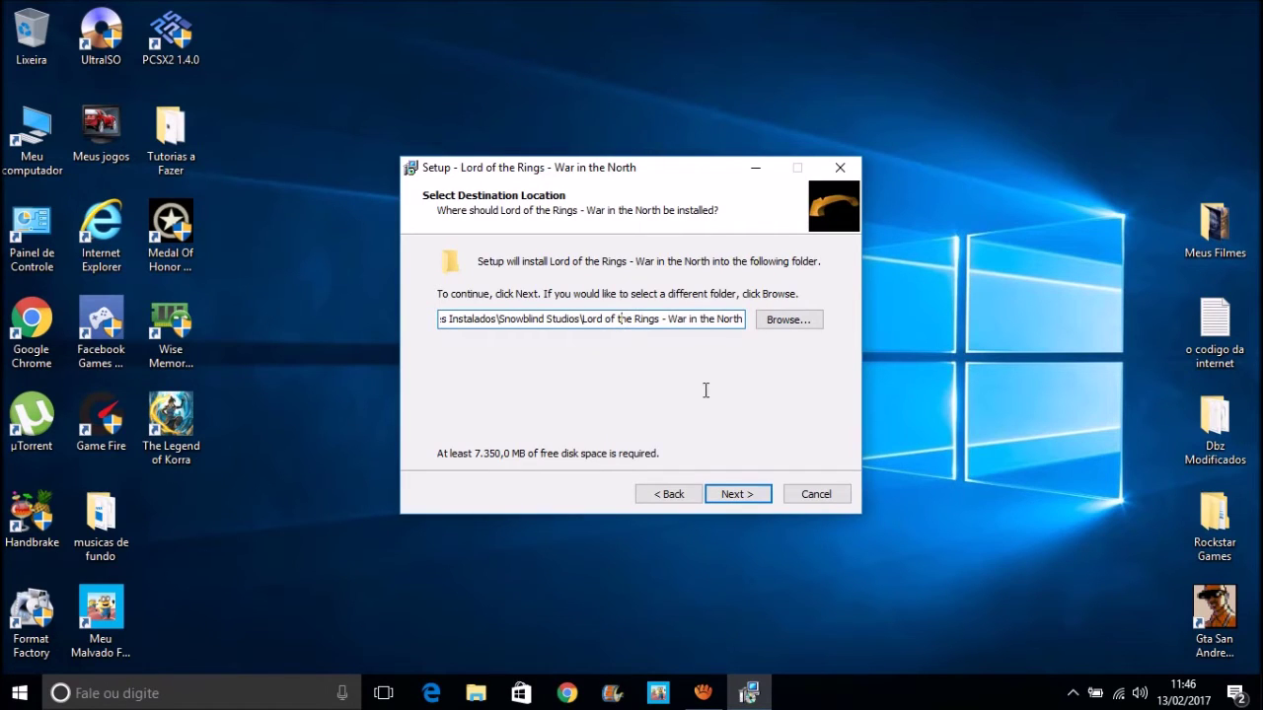
{"action": "left_click", "coordinate": [742, 496]}
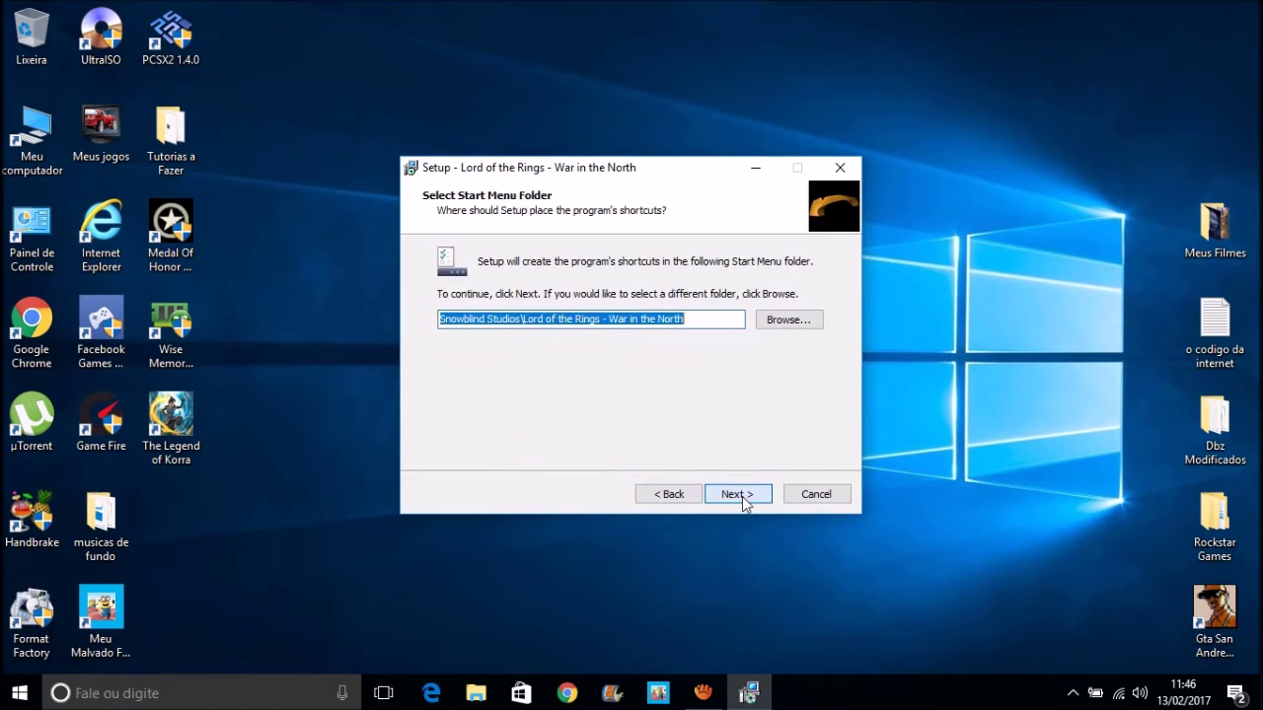
{"action": "left_click", "coordinate": [736, 495]}
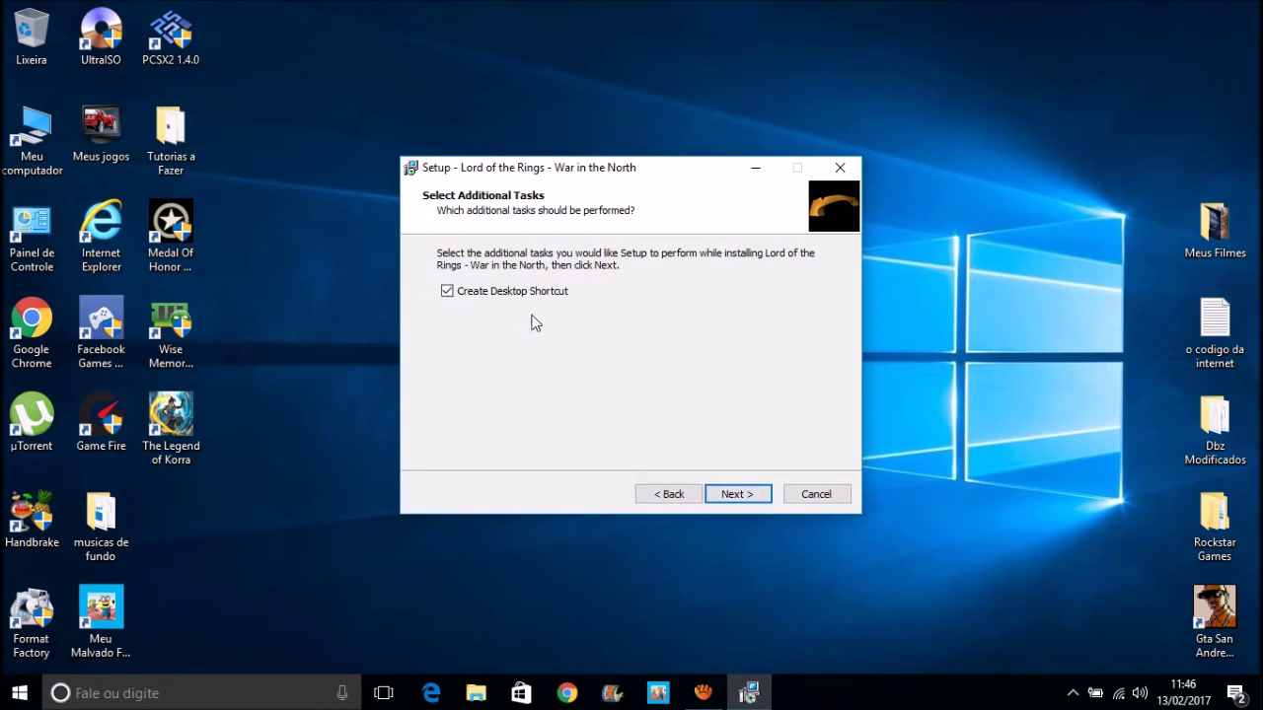
{"action": "left_click", "coordinate": [728, 493]}
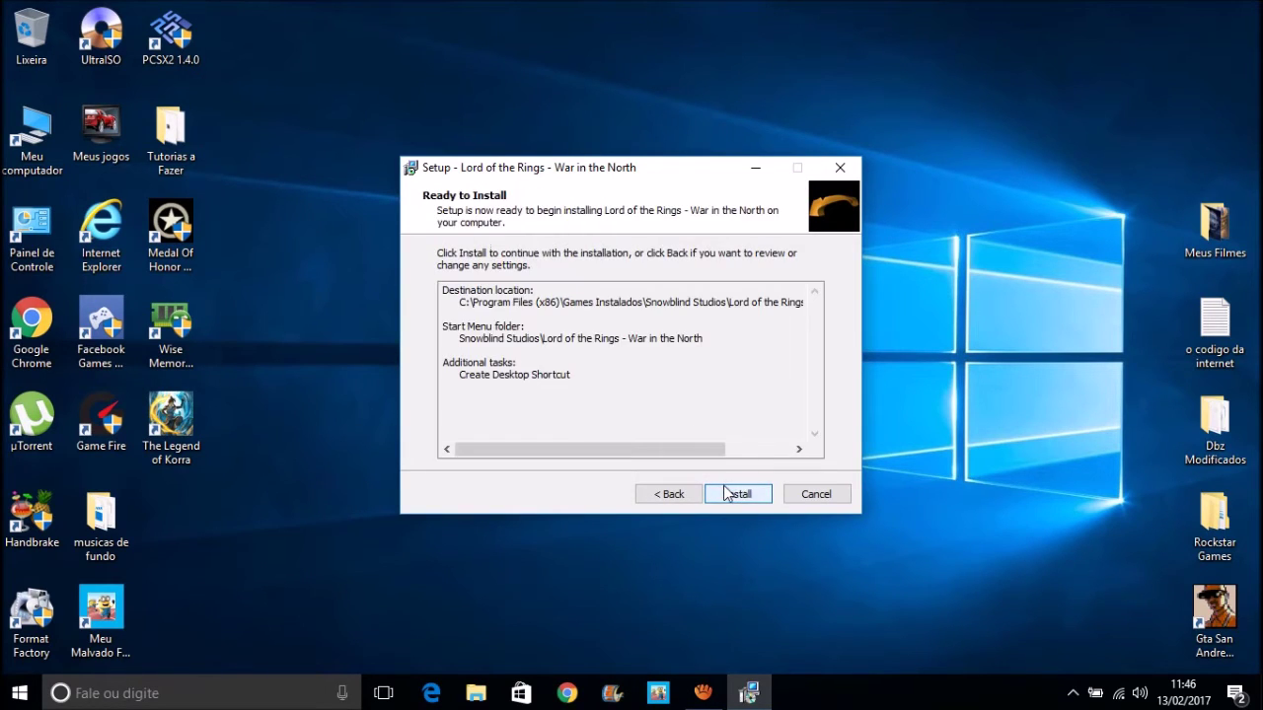
{"action": "left_click", "coordinate": [819, 496]}
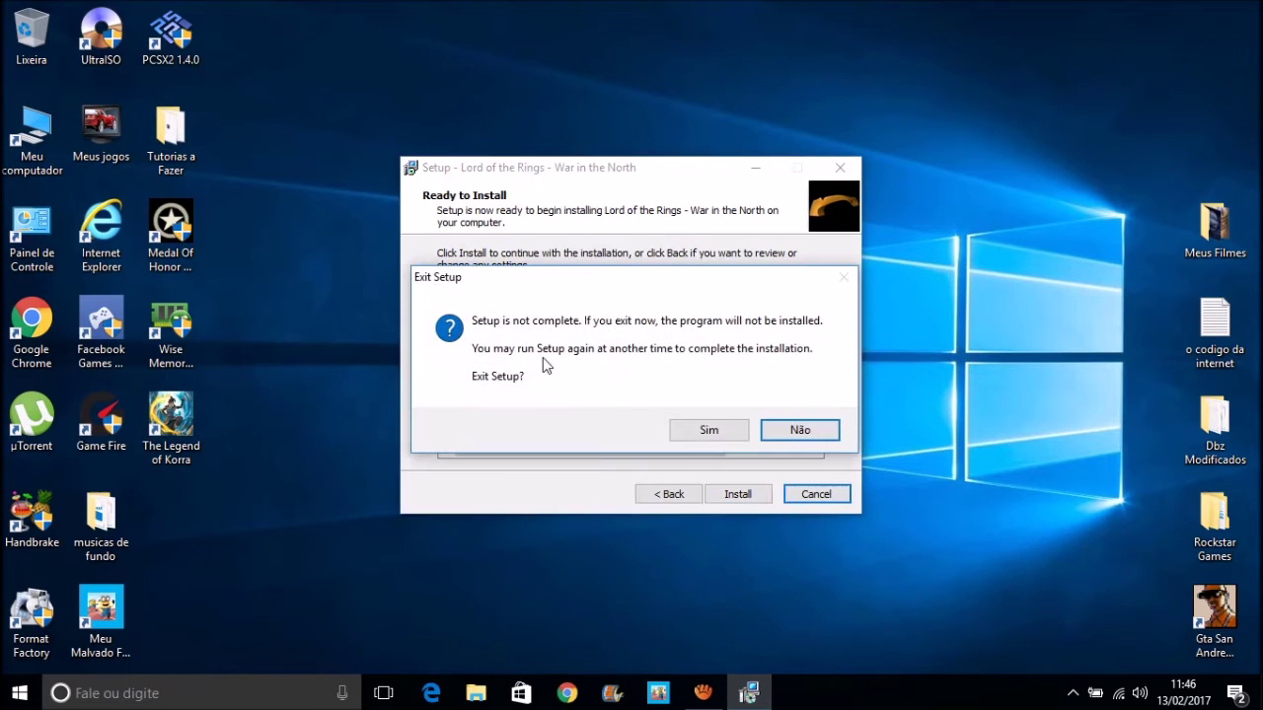
{"action": "left_click", "coordinate": [707, 430]}
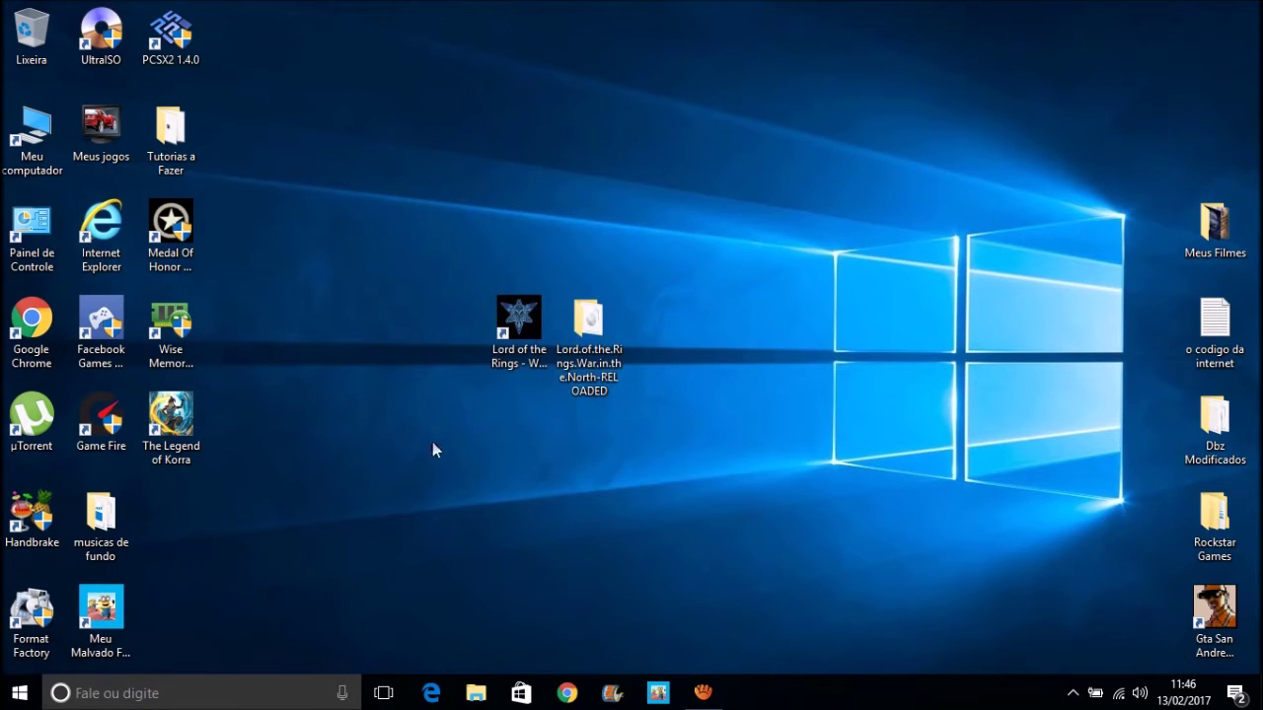
Open the Crack folder on the mounted LOTR_WITN DVD drive (F:).
{"action": "double_click", "coordinate": [34, 158]}
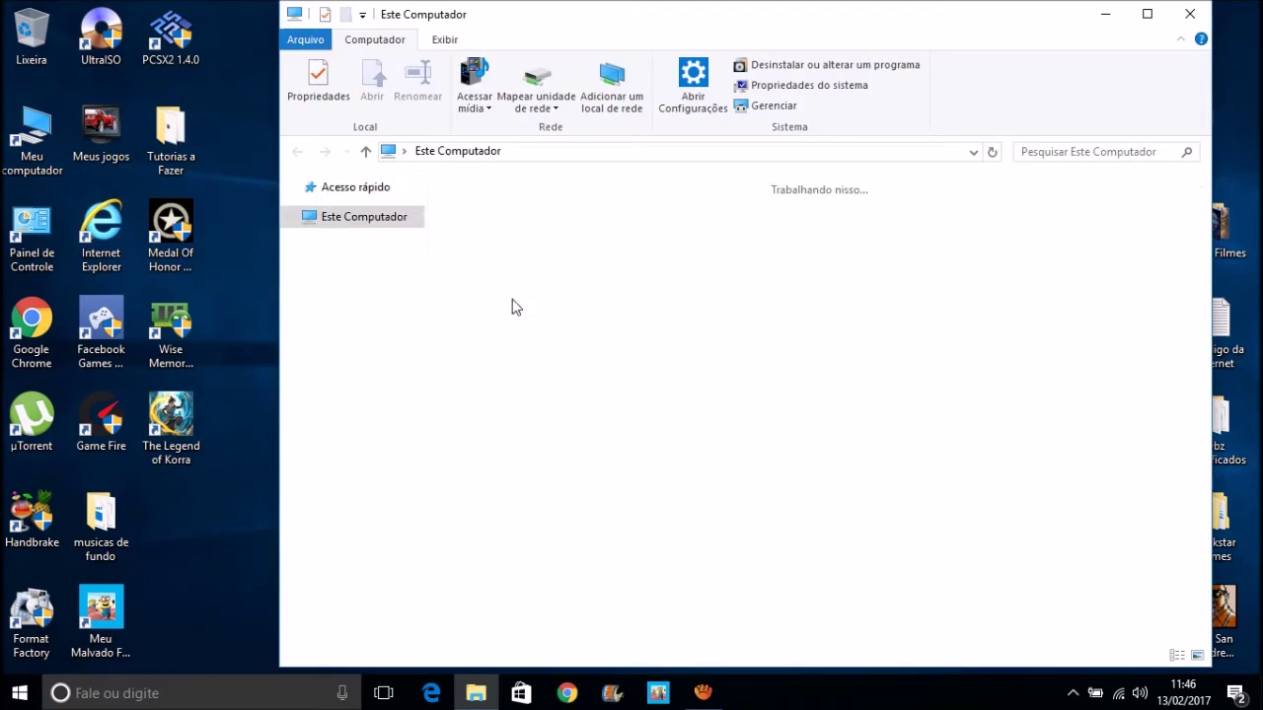
{"action": "left_click", "coordinate": [546, 409]}
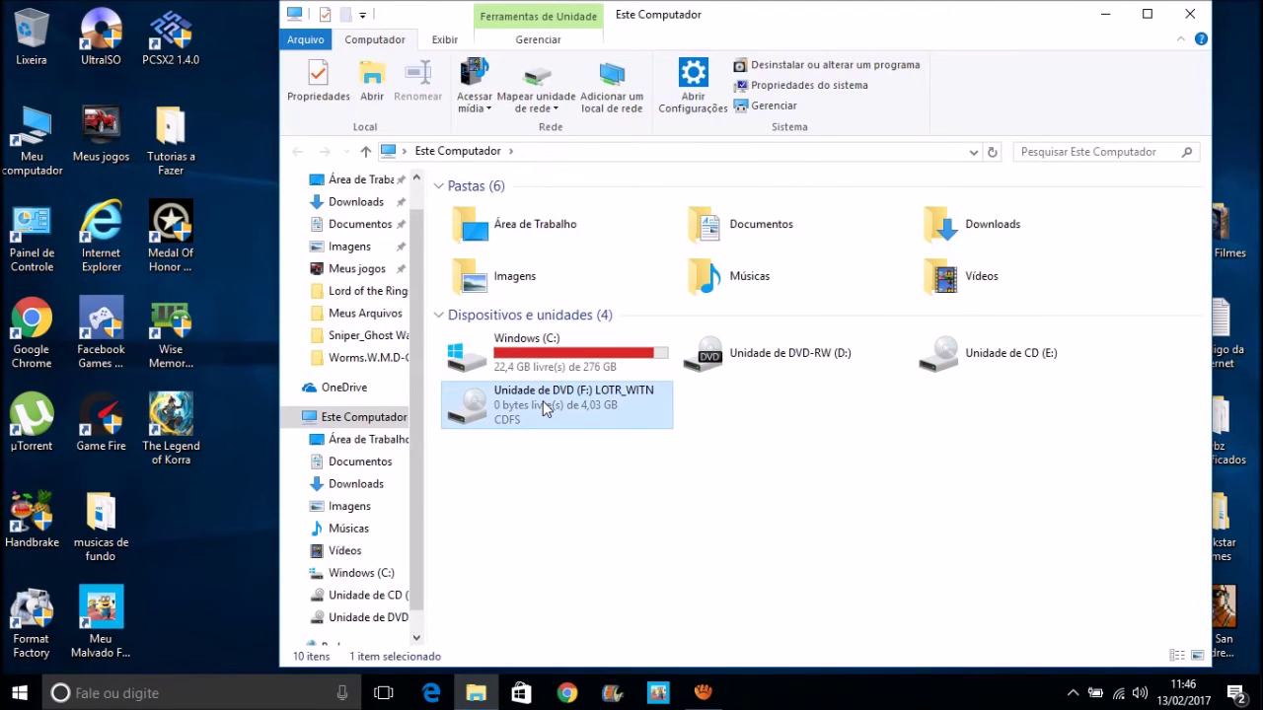
{"action": "right_click", "coordinate": [546, 409]}
{"action": "left_click", "coordinate": [535, 75]}
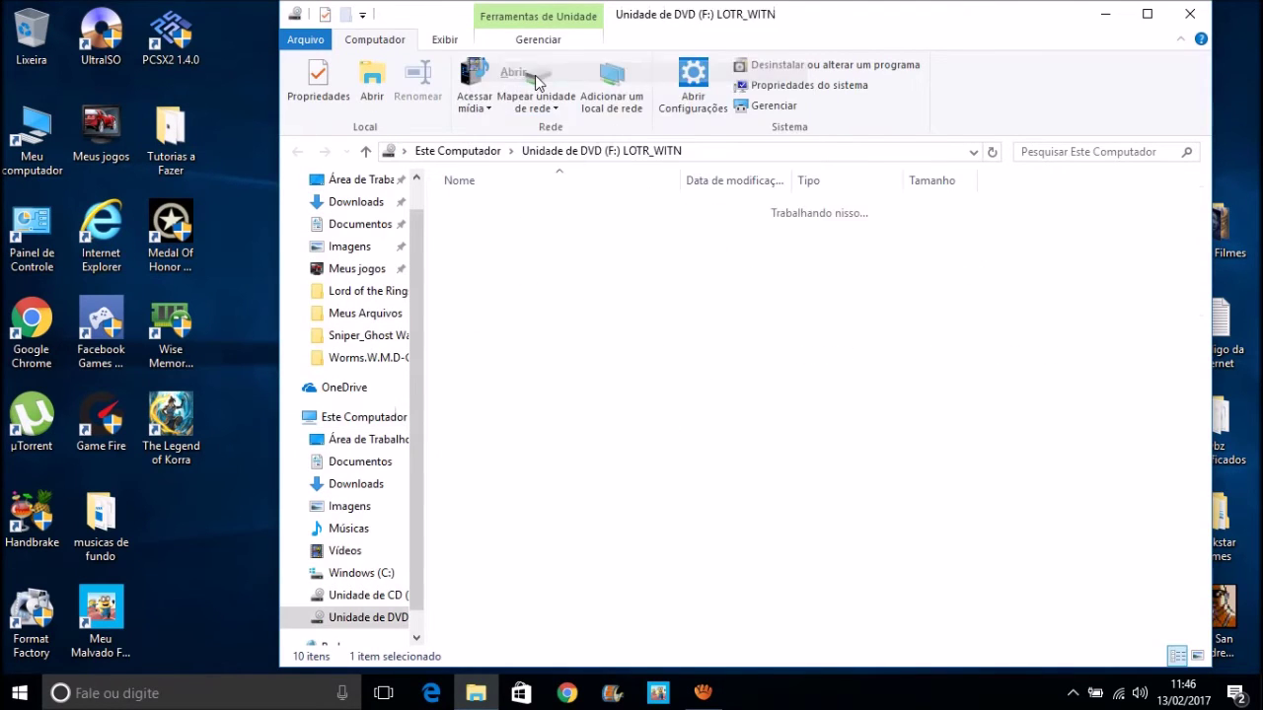
{"action": "double_click", "coordinate": [474, 211]}
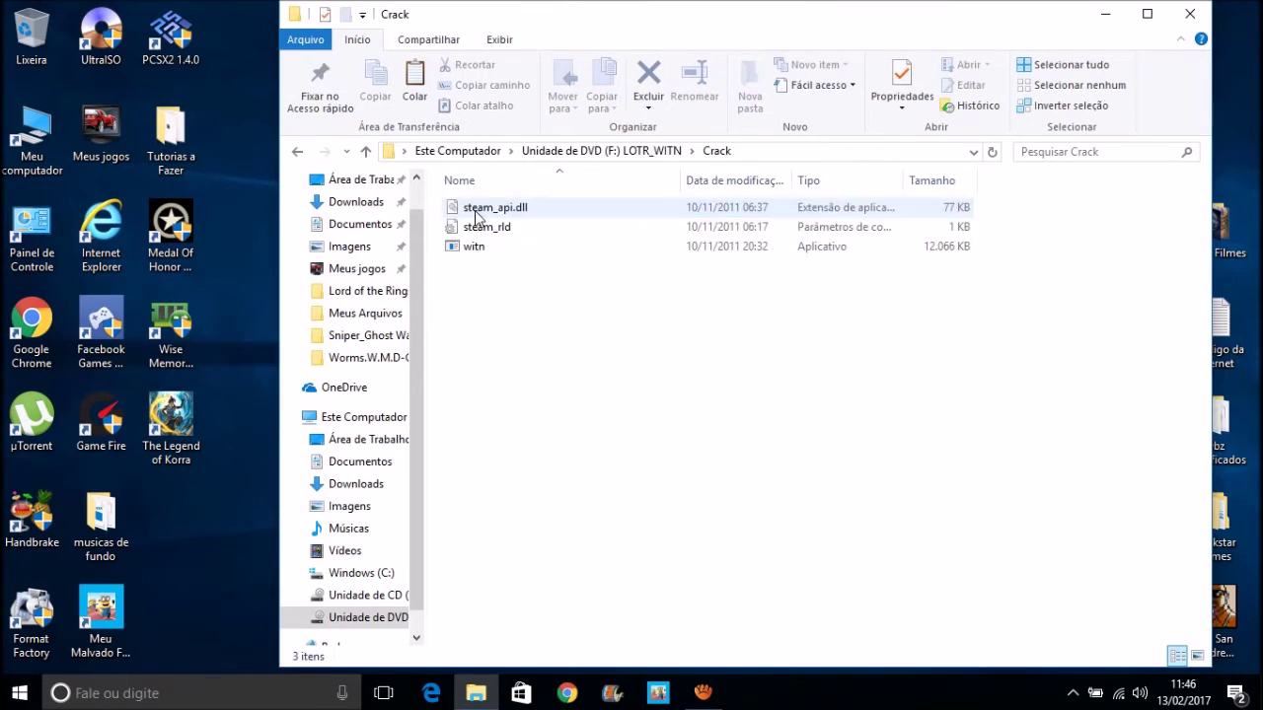
Copy steam_api.dll, steam_rld and witn from the Crack folder and close its window.
{"action": "left_click_drag", "start_coordinate": [558, 366], "coordinate": [457, 216]}
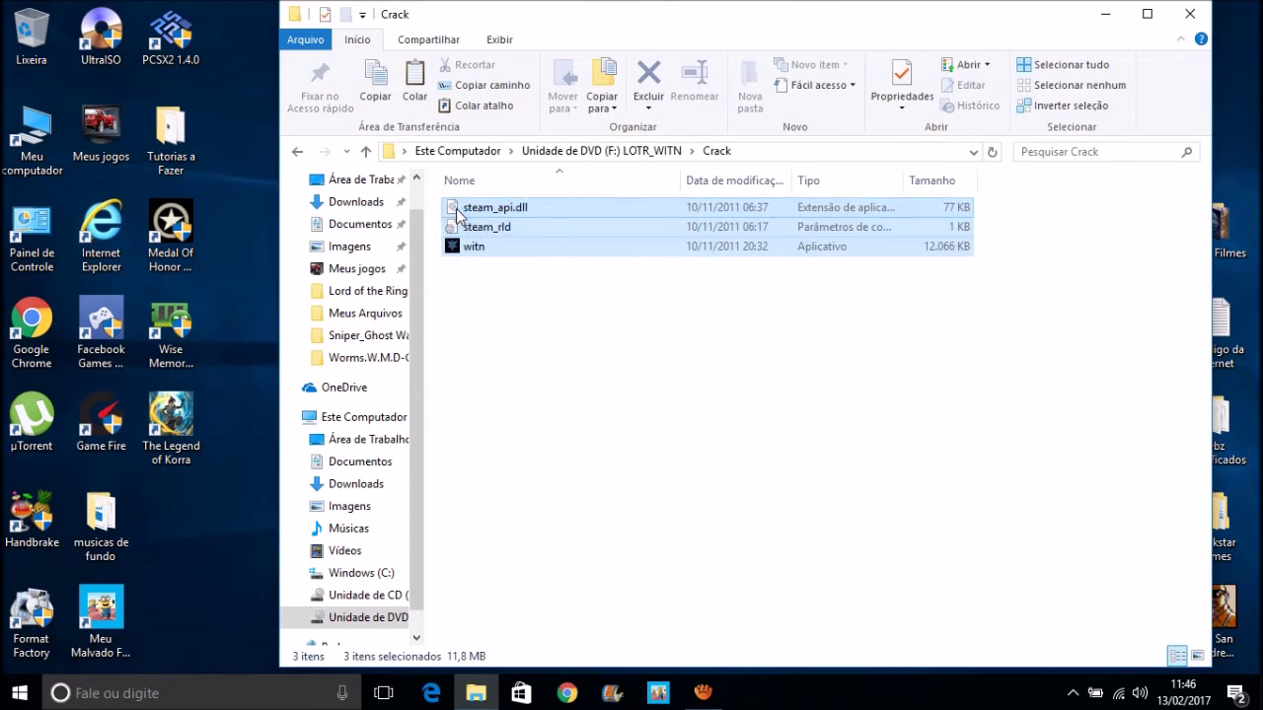
{"action": "right_click", "coordinate": [457, 216]}
{"action": "left_click", "coordinate": [506, 385]}
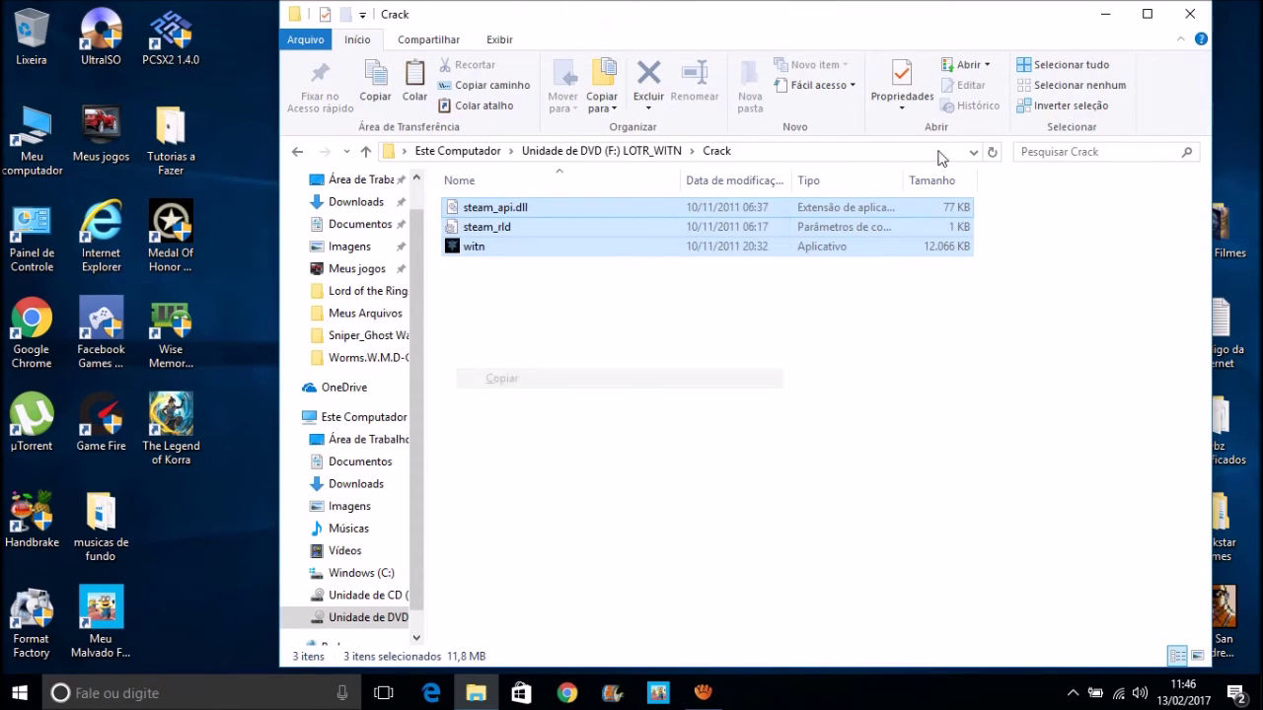
{"action": "left_click", "coordinate": [1191, 13]}
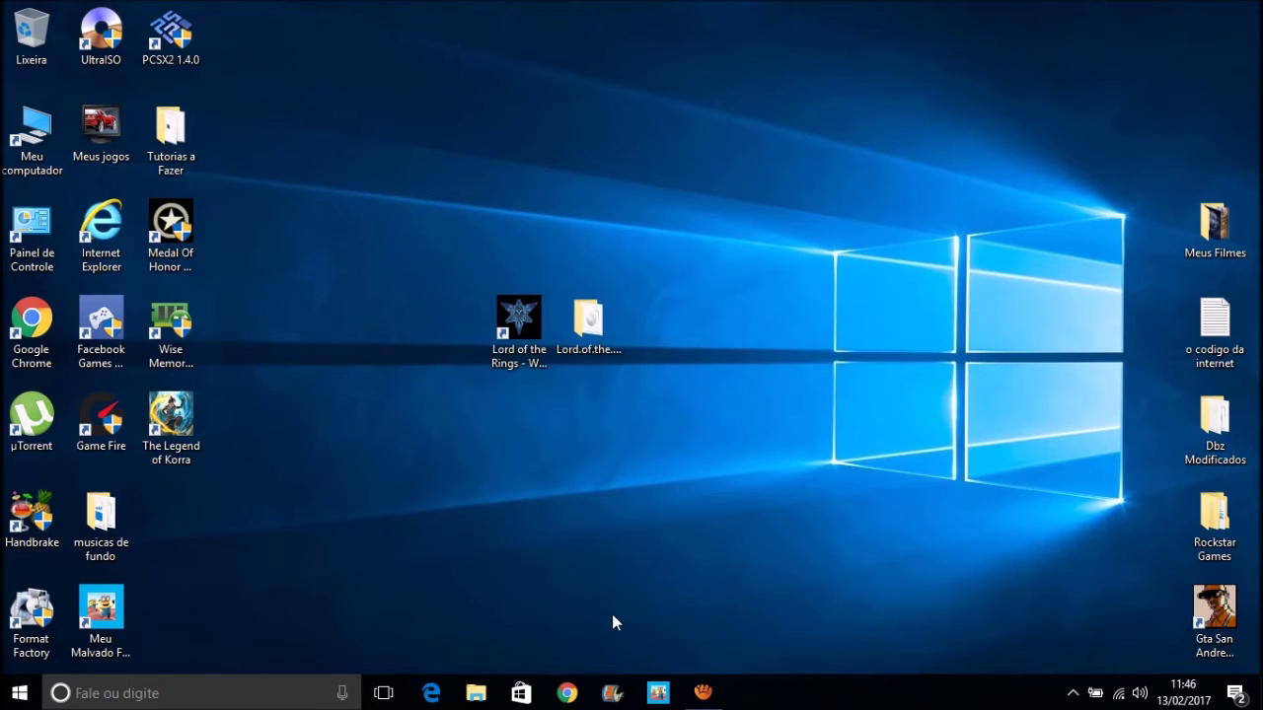
Open the file location of the Lord of the Rings shortcut and paste the copied files there, replacing the existing ones.
{"action": "right_click", "coordinate": [517, 330]}
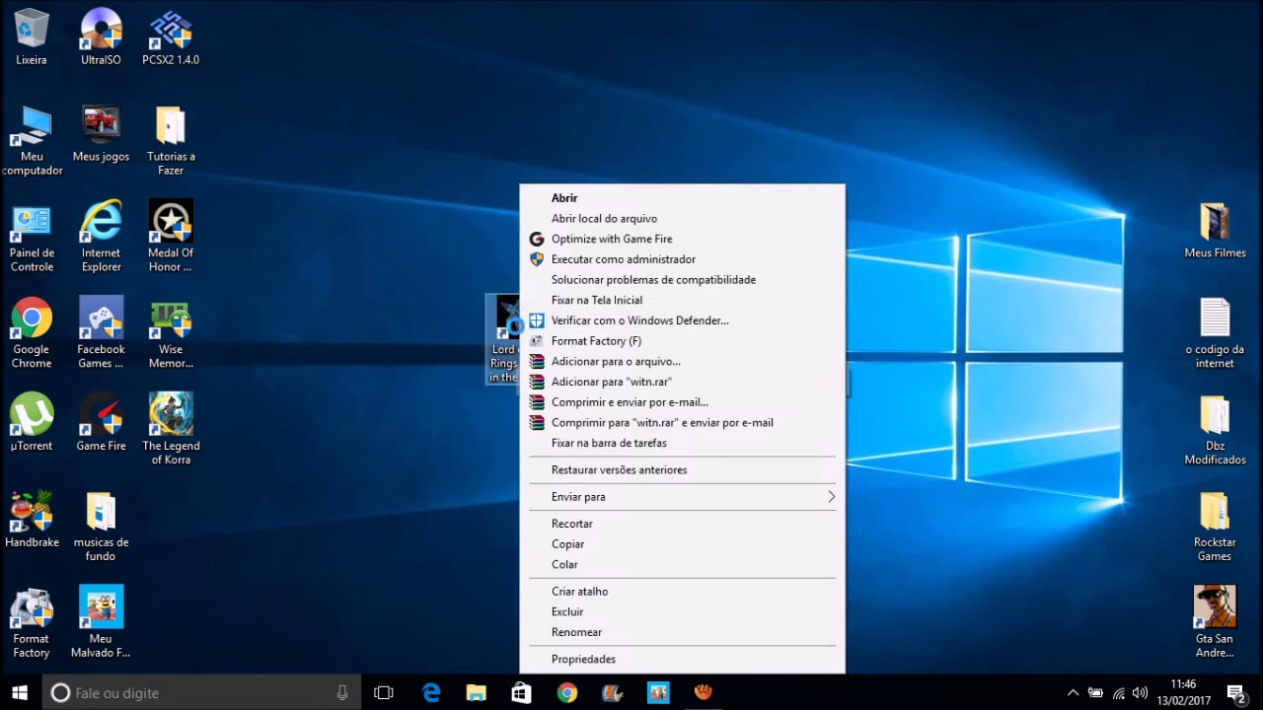
{"action": "left_click", "coordinate": [592, 219]}
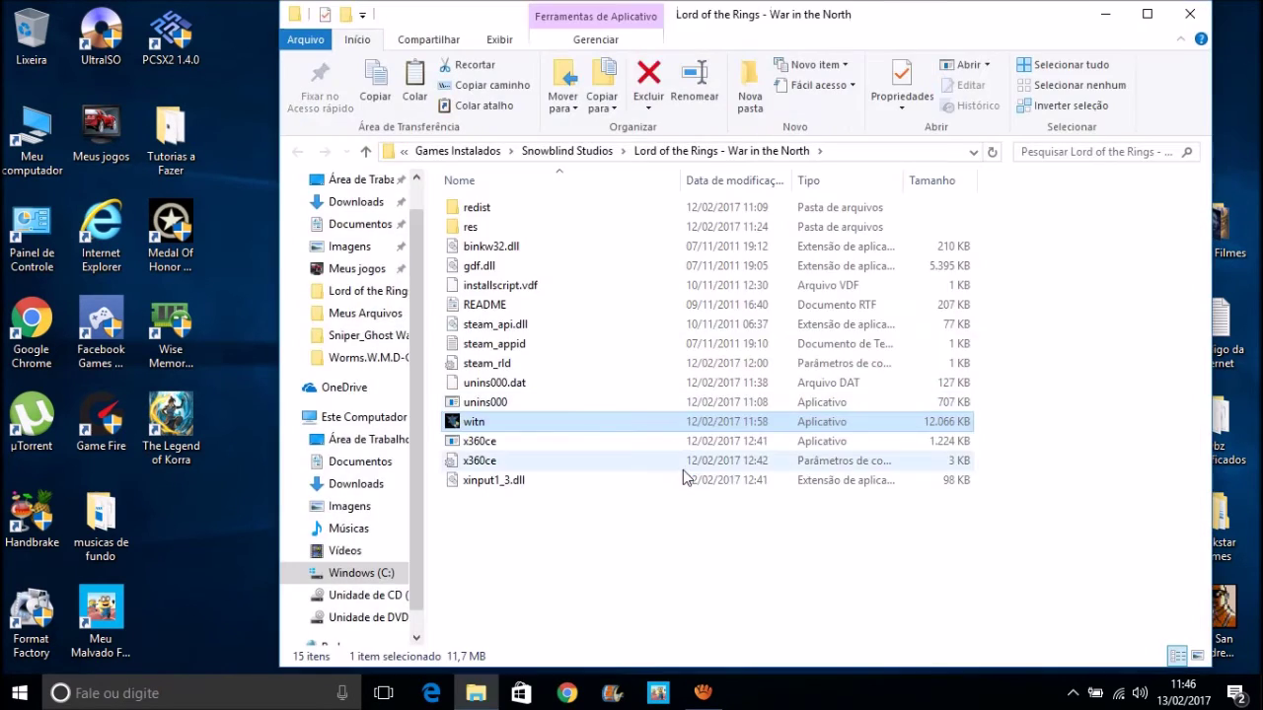
{"action": "right_click", "coordinate": [663, 530]}
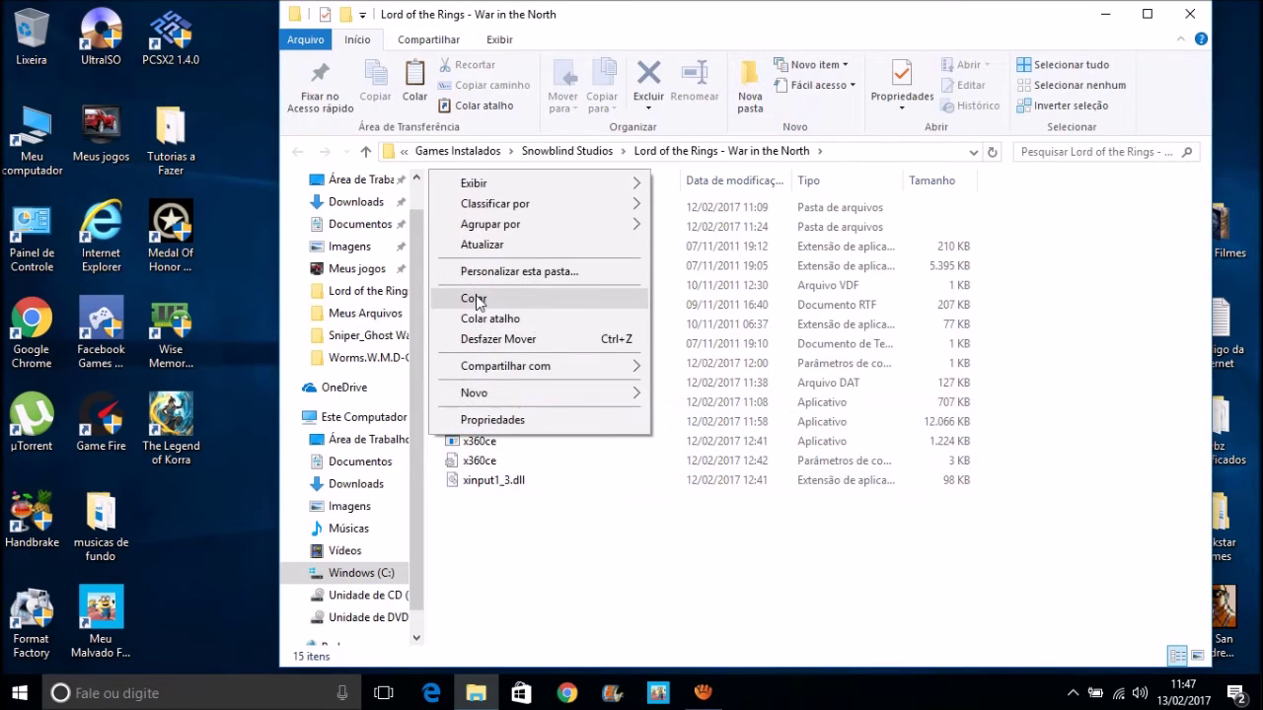
{"action": "left_click", "coordinate": [476, 300]}
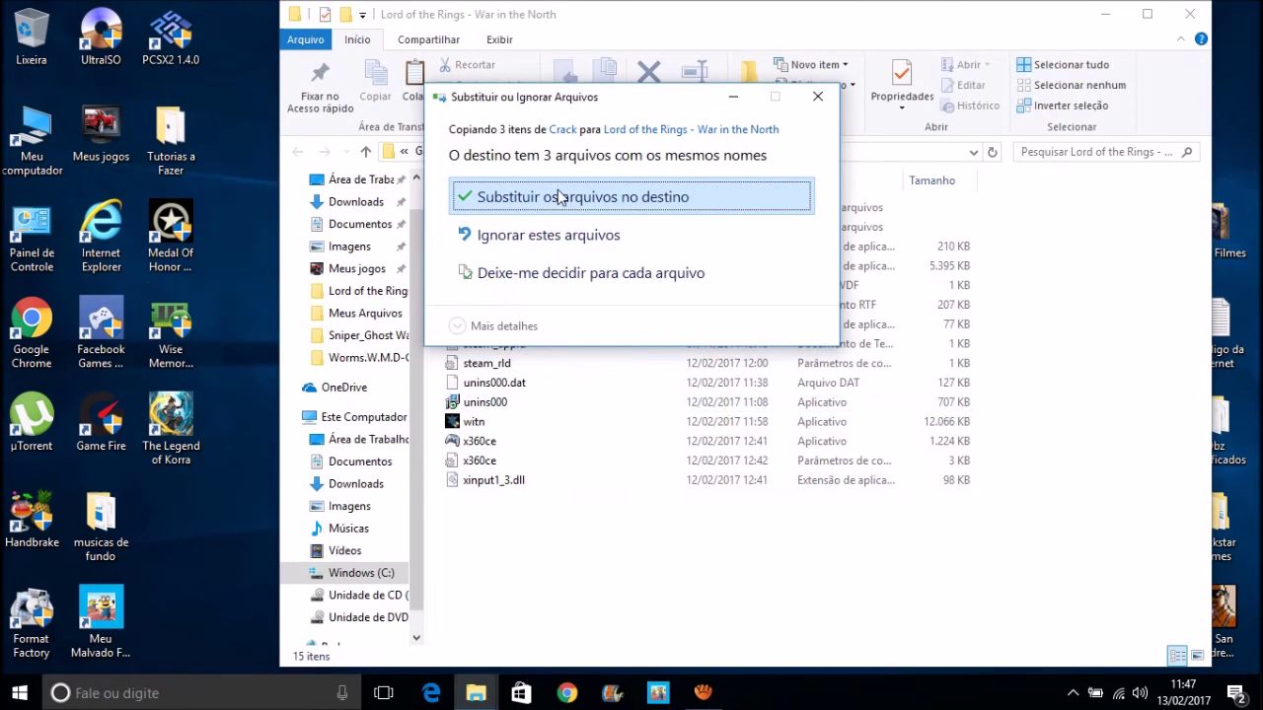
{"action": "left_click", "coordinate": [600, 199]}
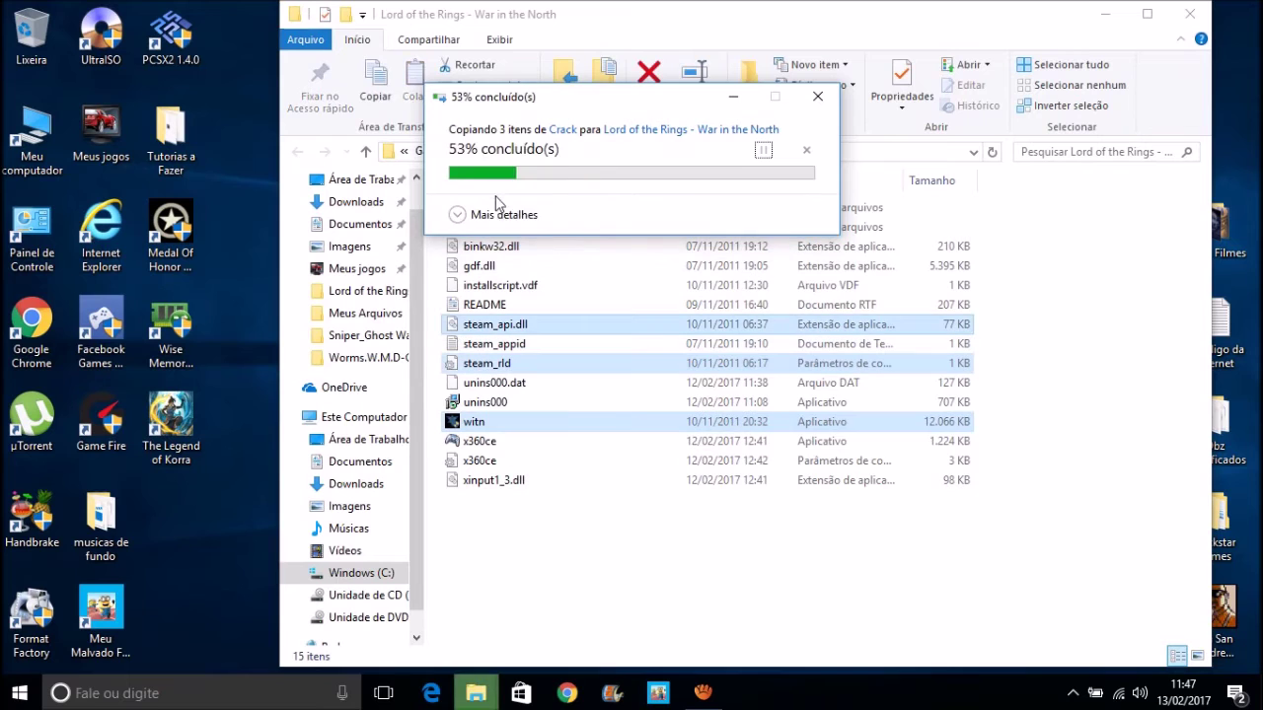
{"action": "left_click", "coordinate": [734, 562]}
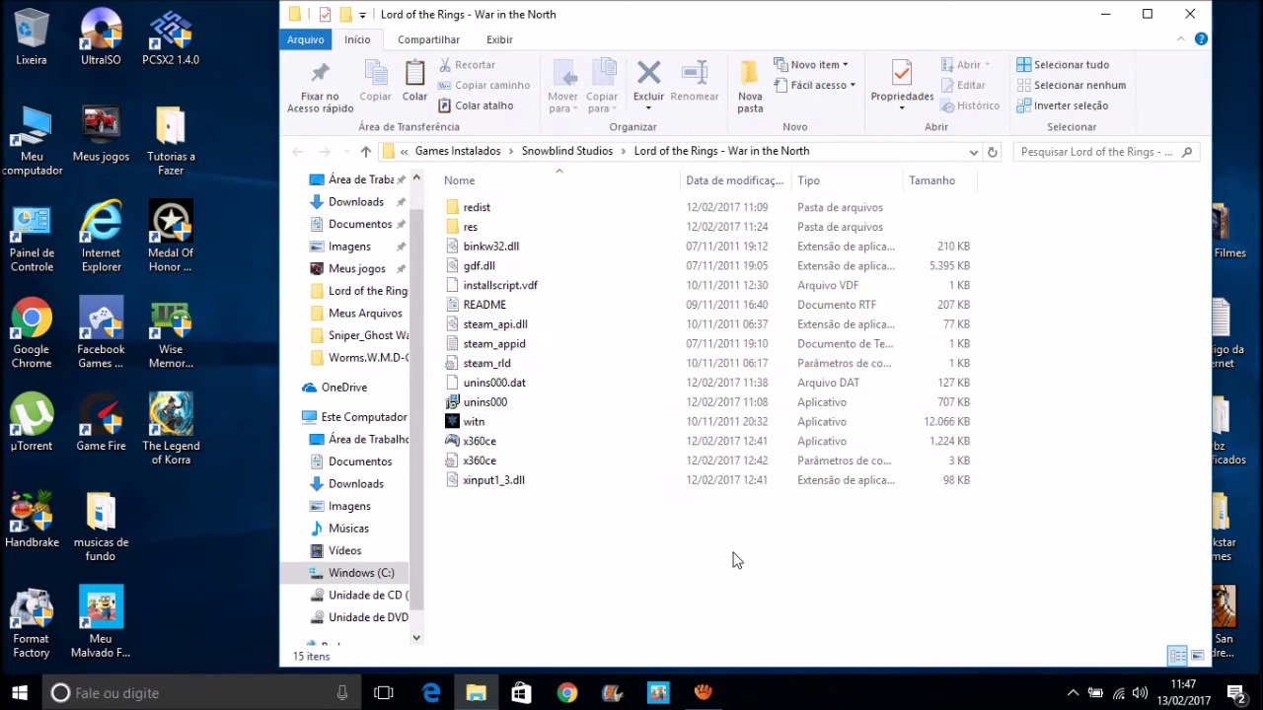
{"action": "left_click_drag", "start_coordinate": [500, 421], "coordinate": [460, 365]}
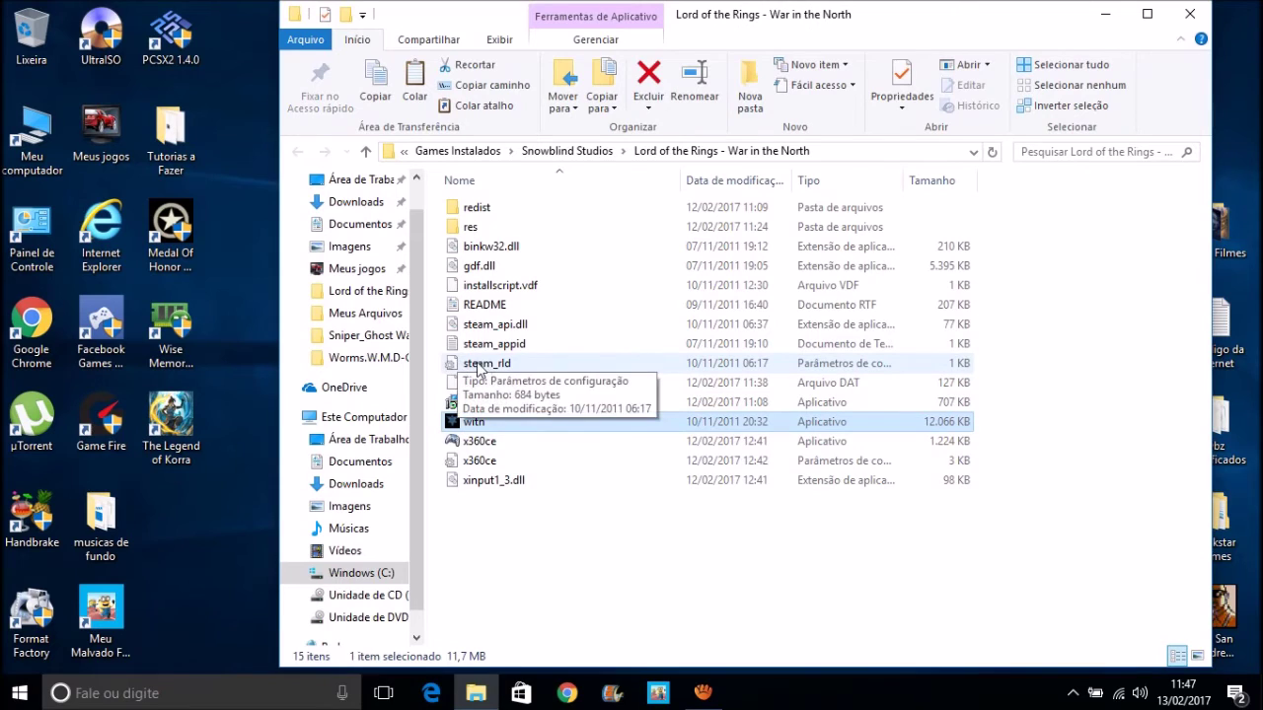
{"action": "left_click", "coordinate": [575, 514]}
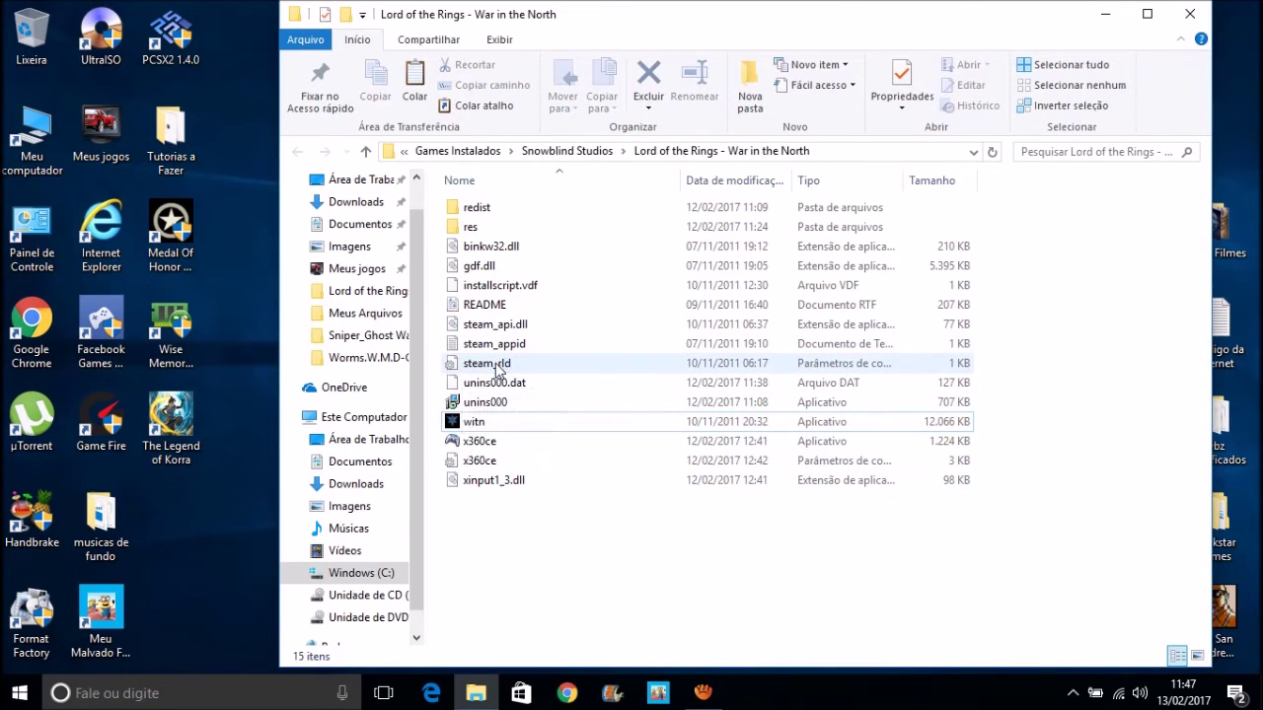
{"action": "left_click", "coordinate": [501, 372]}
{"action": "left_click", "coordinate": [561, 541]}
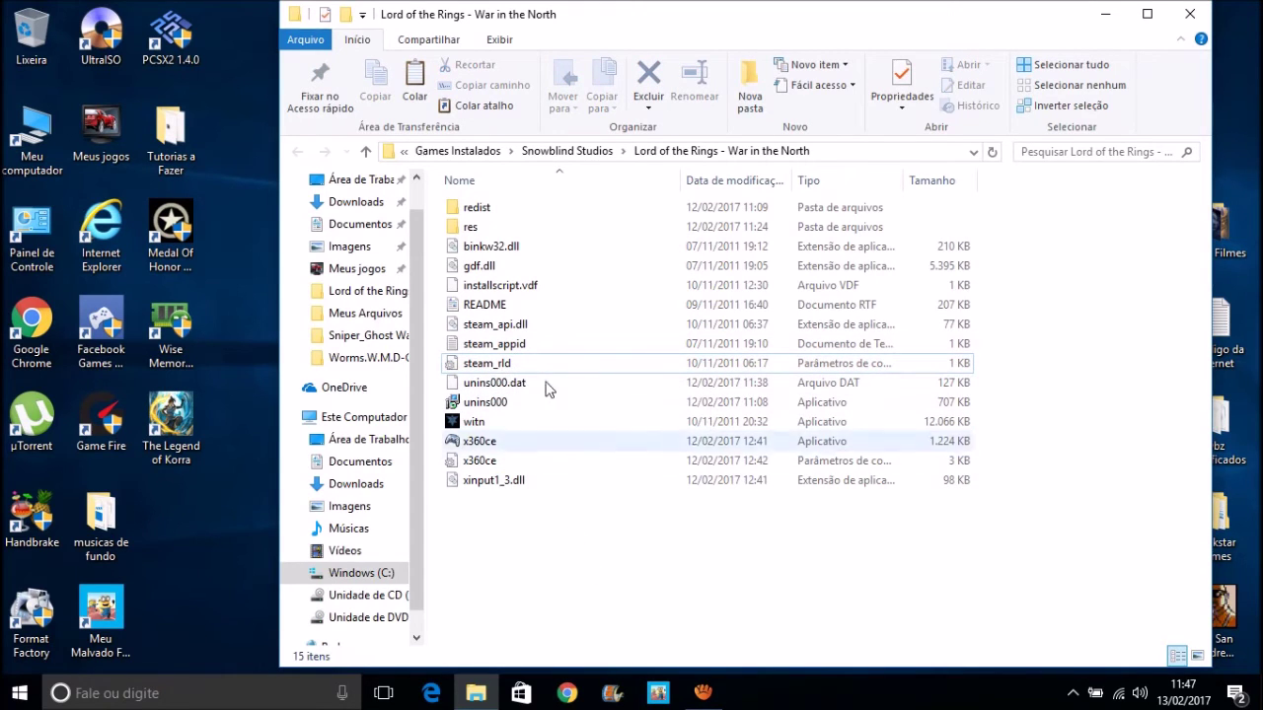
Check the read-only attribute in the properties of the steam_rld file in the game folder.
{"action": "left_click", "coordinate": [502, 372]}
{"action": "left_click", "coordinate": [541, 546]}
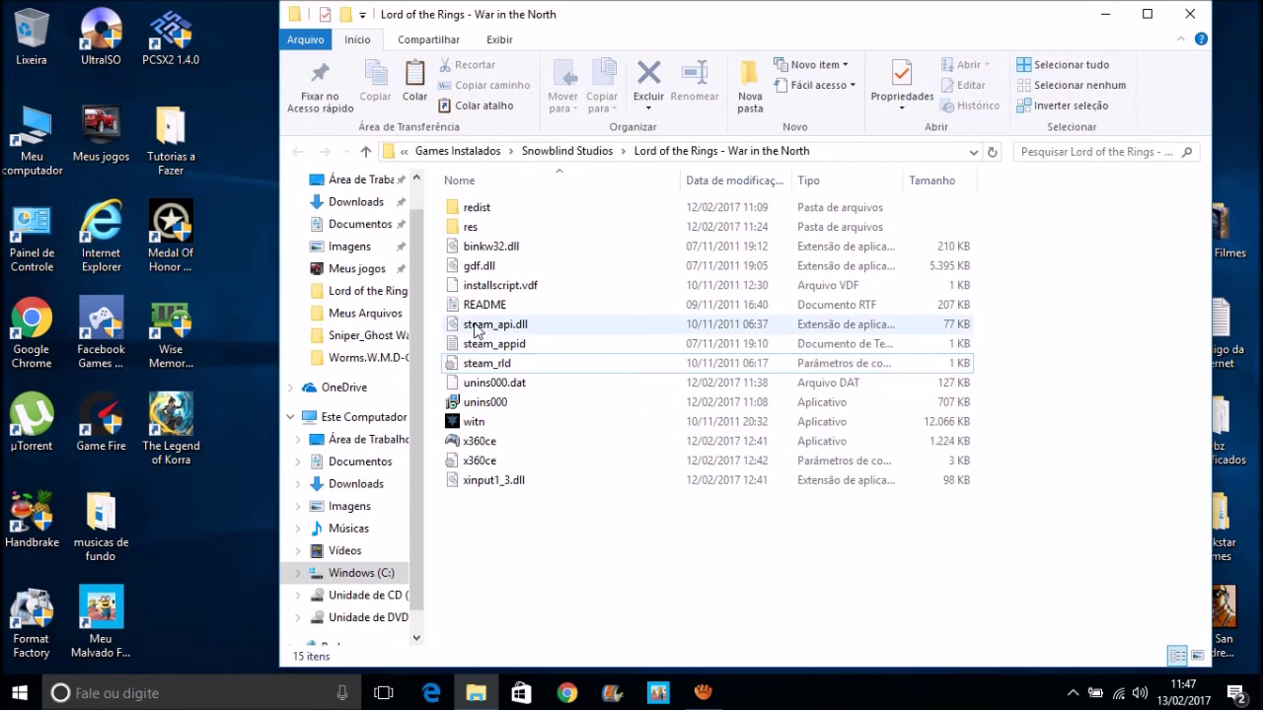
{"action": "right_click", "coordinate": [480, 372]}
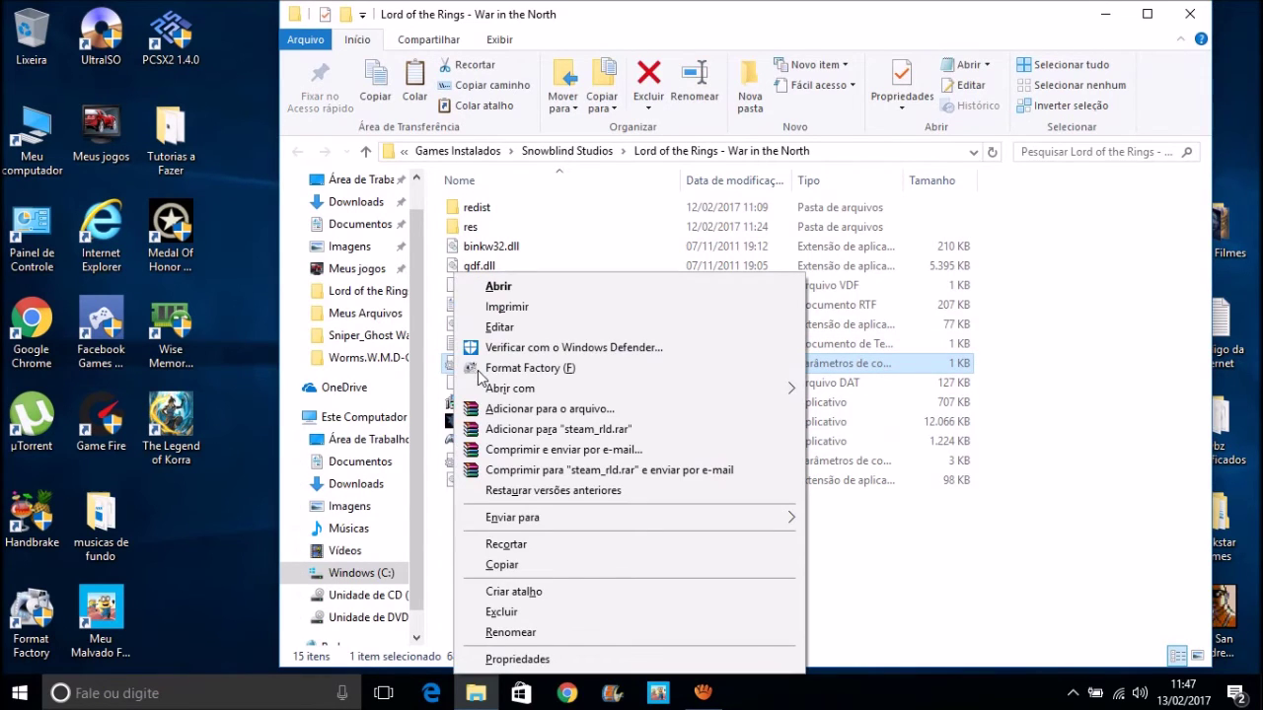
{"action": "left_click", "coordinate": [450, 365]}
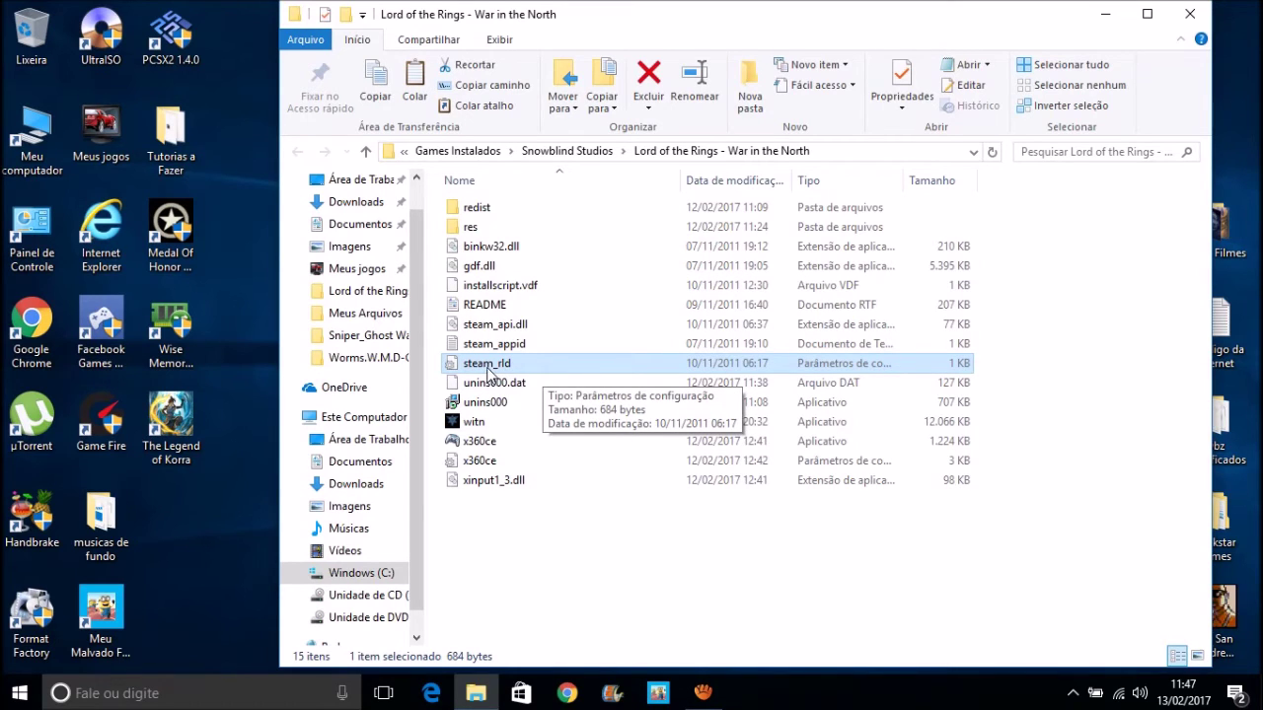
{"action": "right_click", "coordinate": [451, 365]}
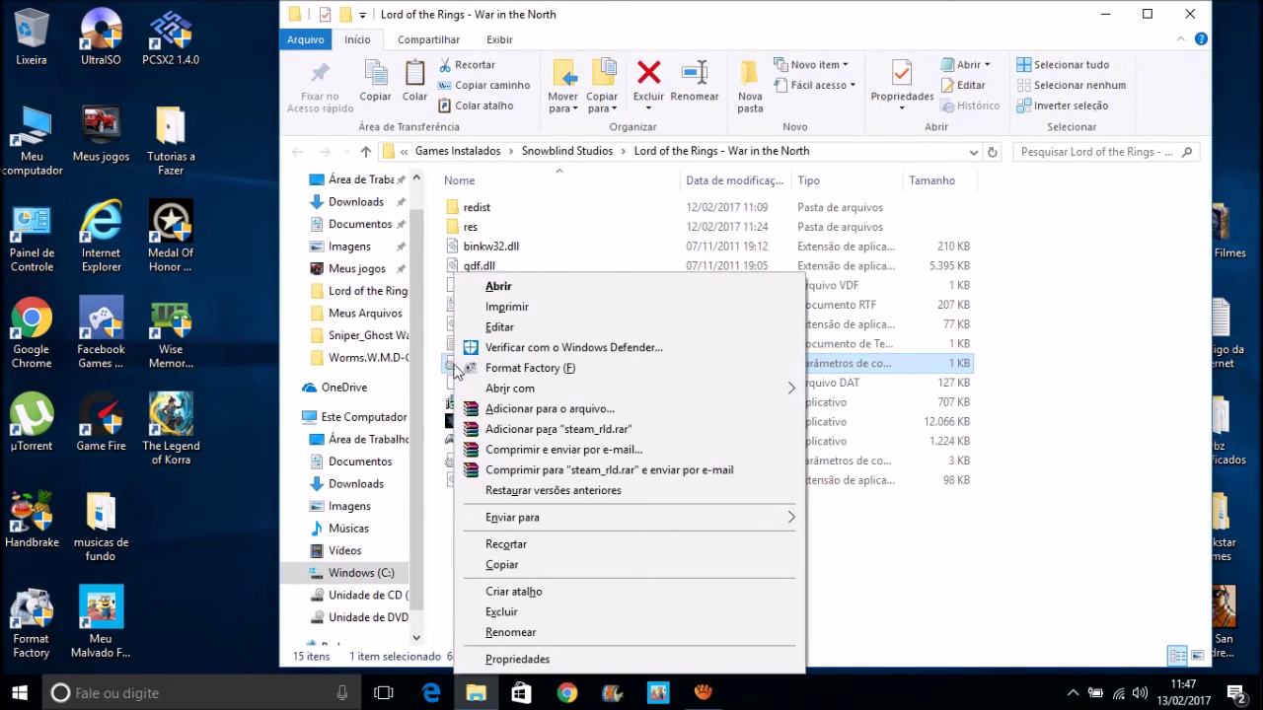
{"action": "left_click", "coordinate": [451, 365]}
{"action": "right_click", "coordinate": [451, 366]}
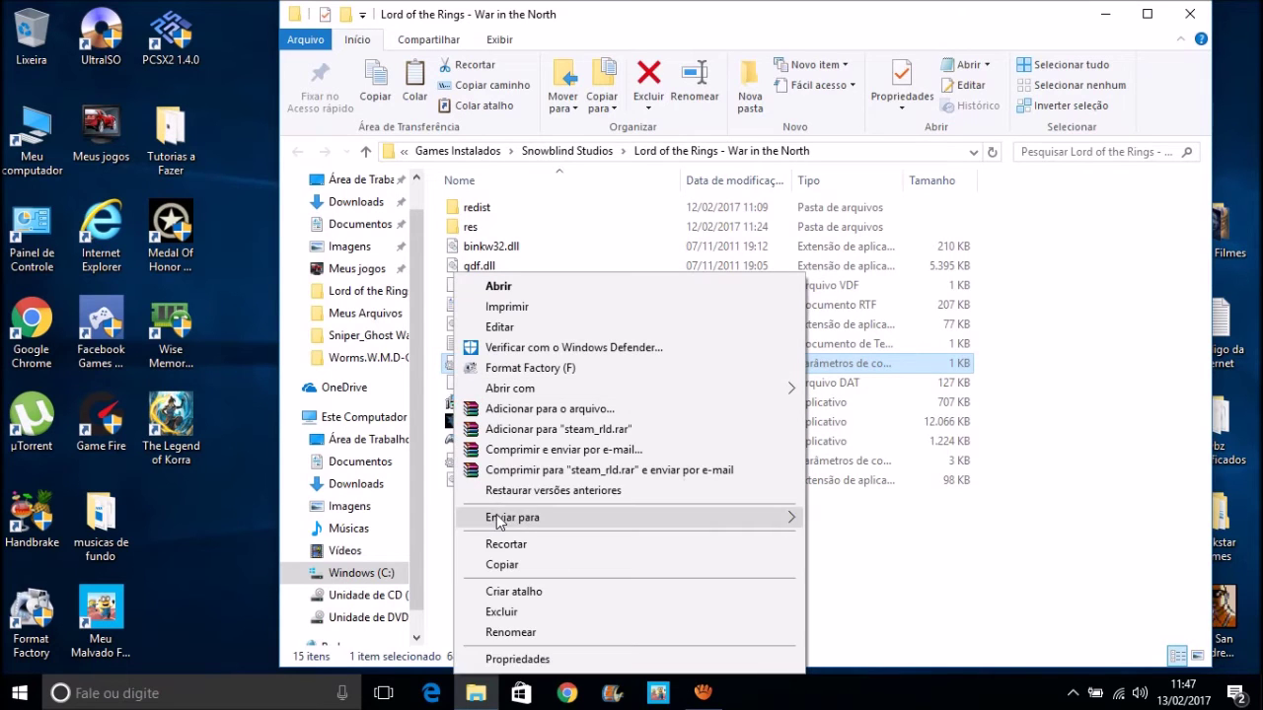
{"action": "left_click", "coordinate": [517, 659]}
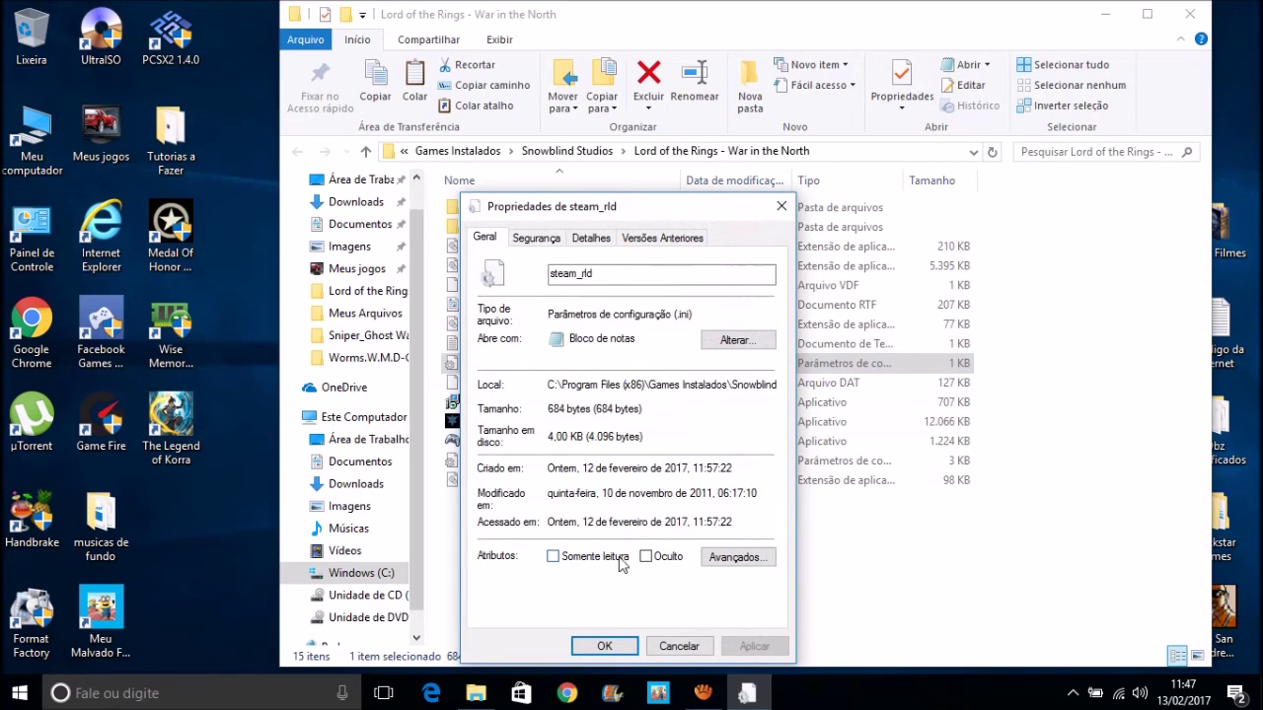
{"action": "left_click", "coordinate": [606, 647]}
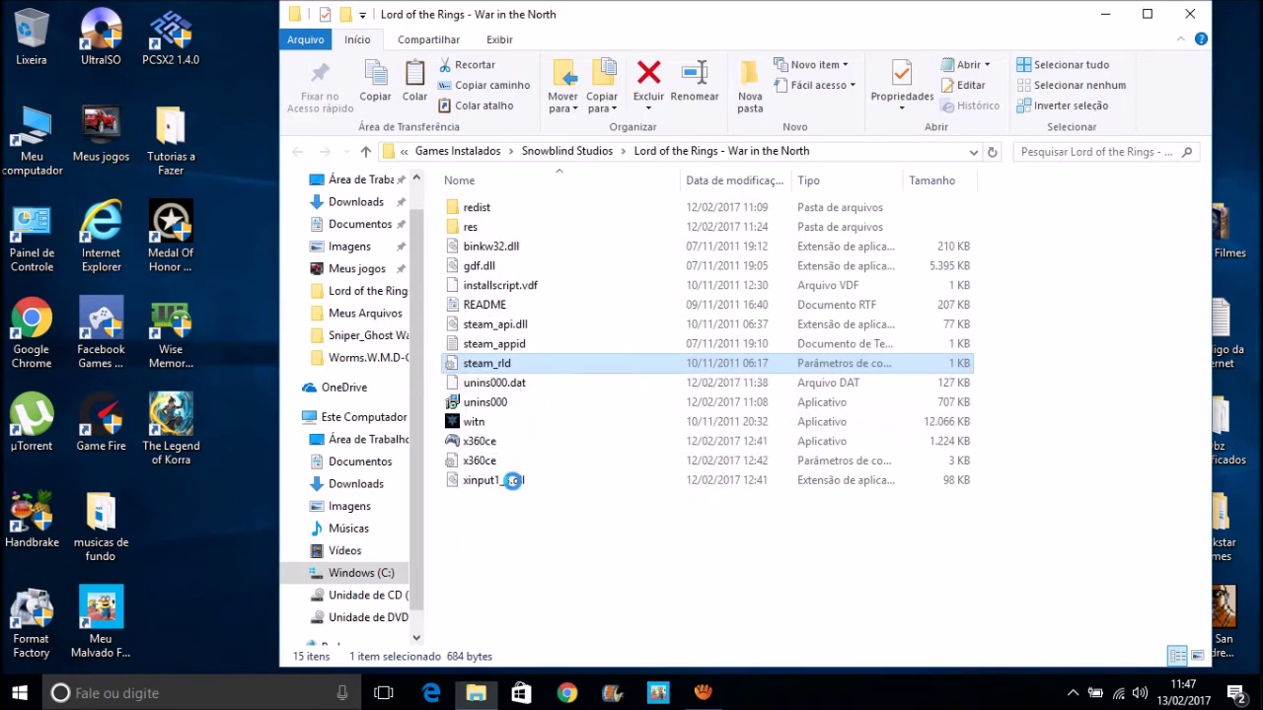
In the steam_rld file, set UserName to the player's name and Language to brazilian, save it, and close the game folder.
{"action": "double_click", "coordinate": [490, 364]}
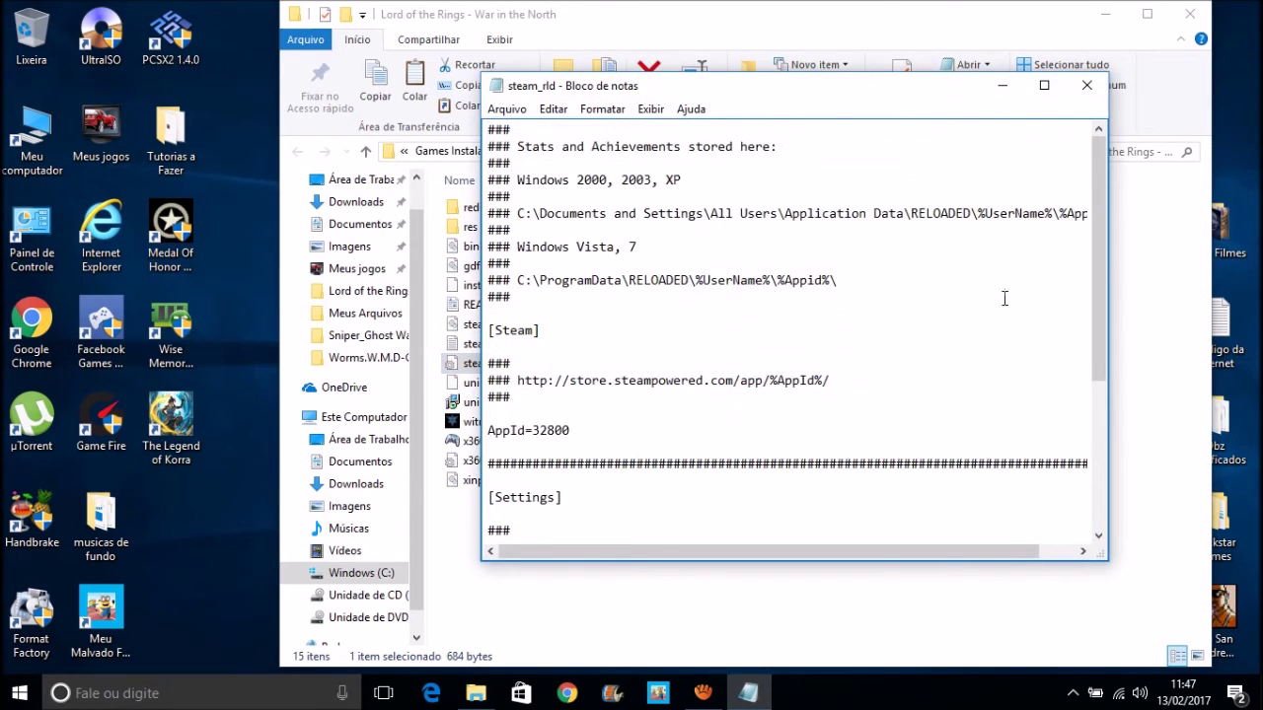
{"action": "left_click_drag", "start_coordinate": [1102, 271], "coordinate": [1101, 444]}
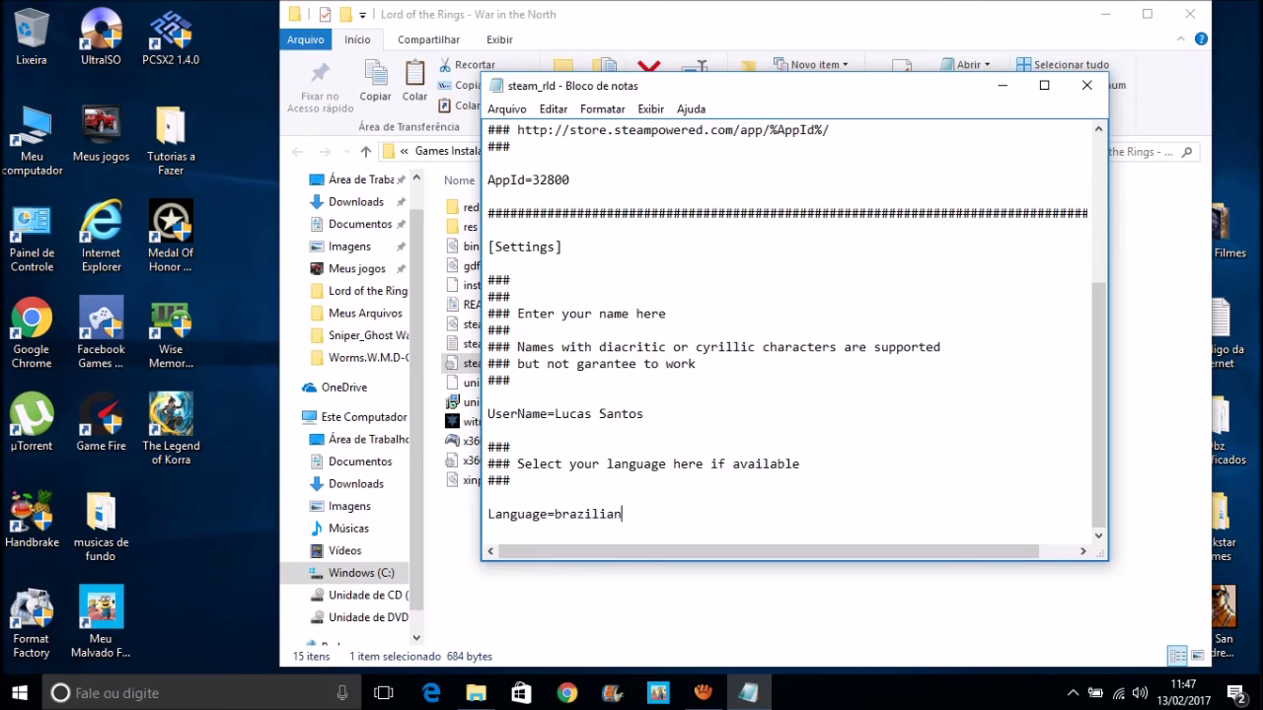
{"action": "left_click", "coordinate": [1086, 85]}
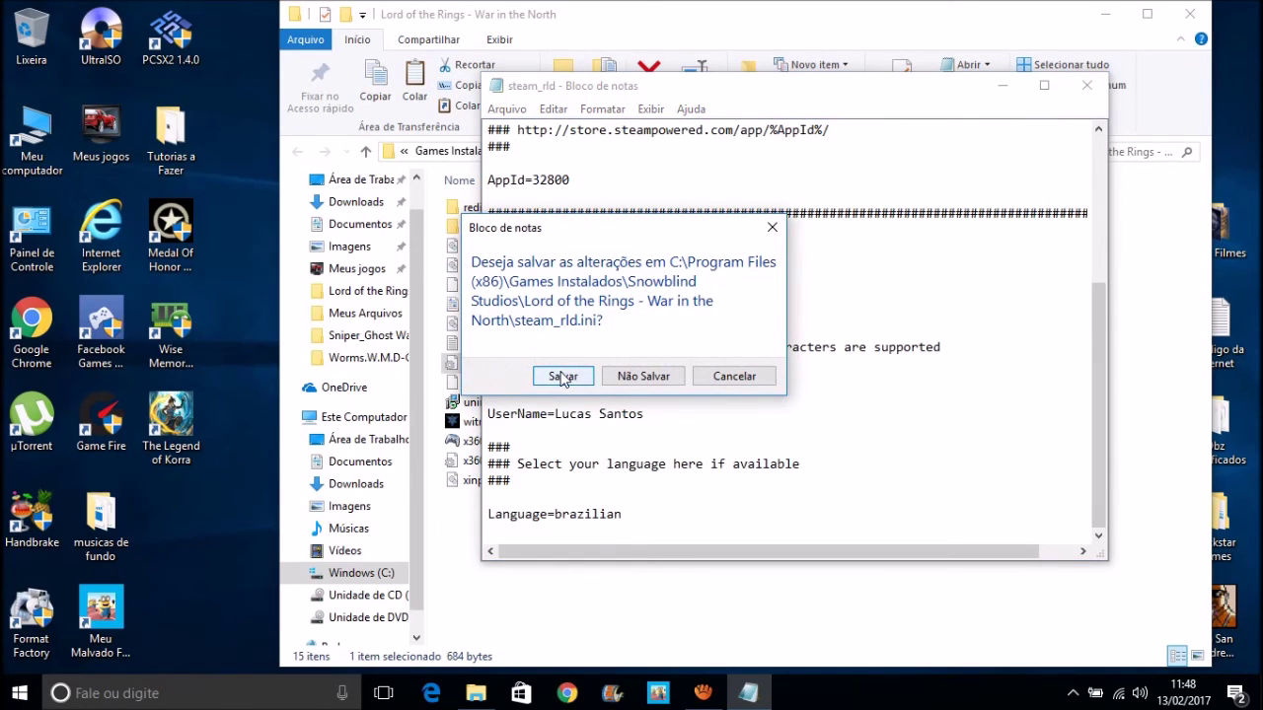
{"action": "left_click", "coordinate": [563, 376]}
{"action": "left_click", "coordinate": [583, 549]}
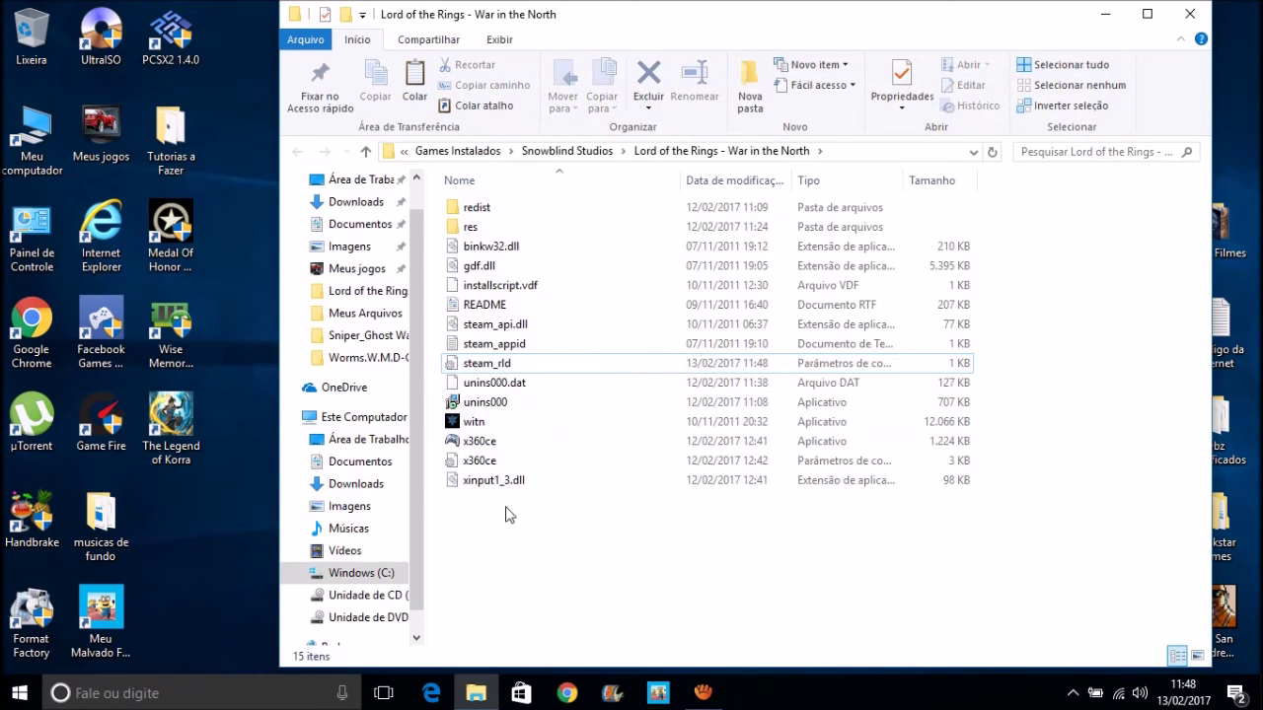
{"action": "left_click", "coordinate": [505, 420]}
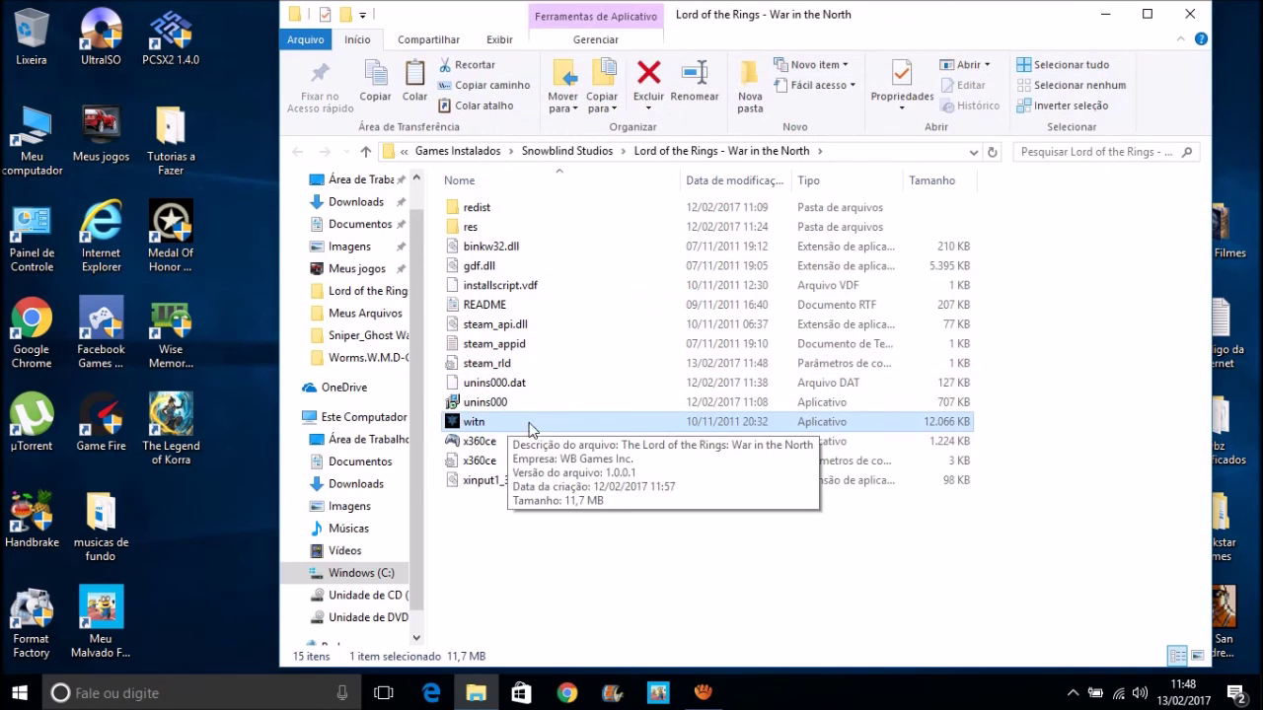
{"action": "left_click", "coordinate": [1190, 14]}
Check the run-as-administrator option in the Lord of the Rings shortcut's compatibility properties, and place the shortcut beside the Lord.of.the folder on the desktop.
{"action": "left_click_drag", "start_coordinate": [547, 334], "coordinate": [480, 336]}
{"action": "right_click", "coordinate": [452, 336]}
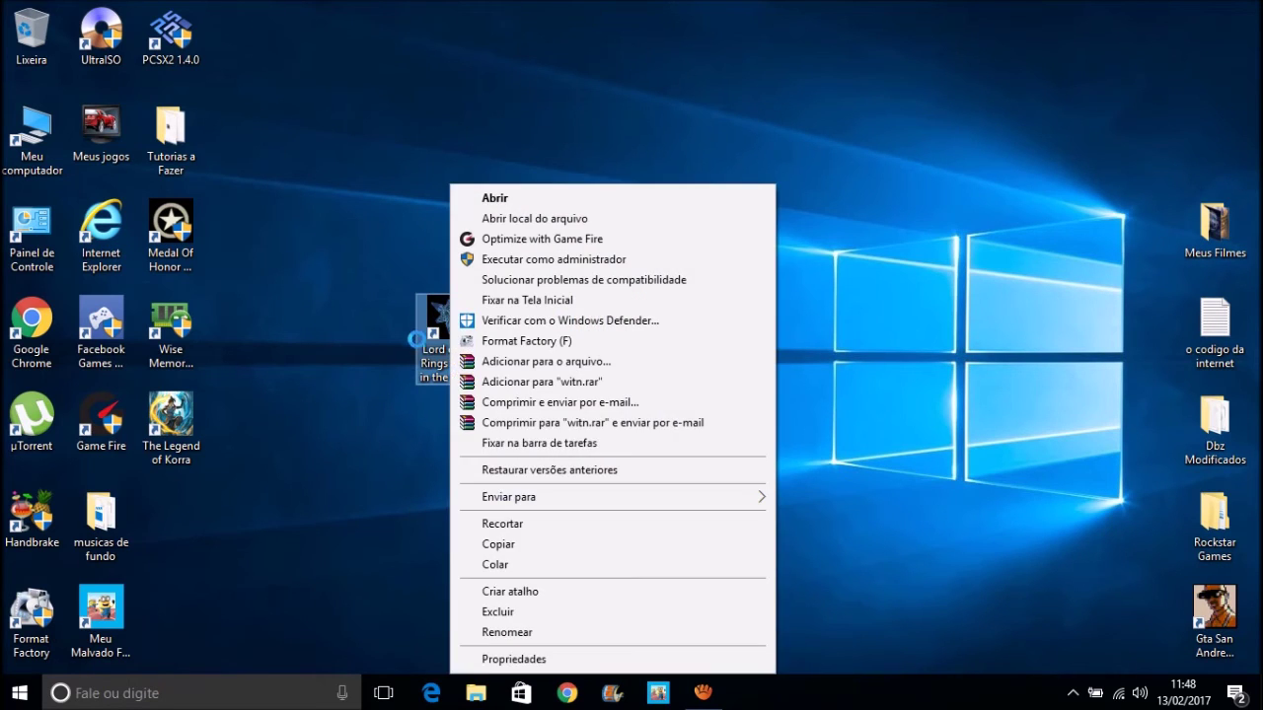
{"action": "left_click", "coordinate": [491, 659]}
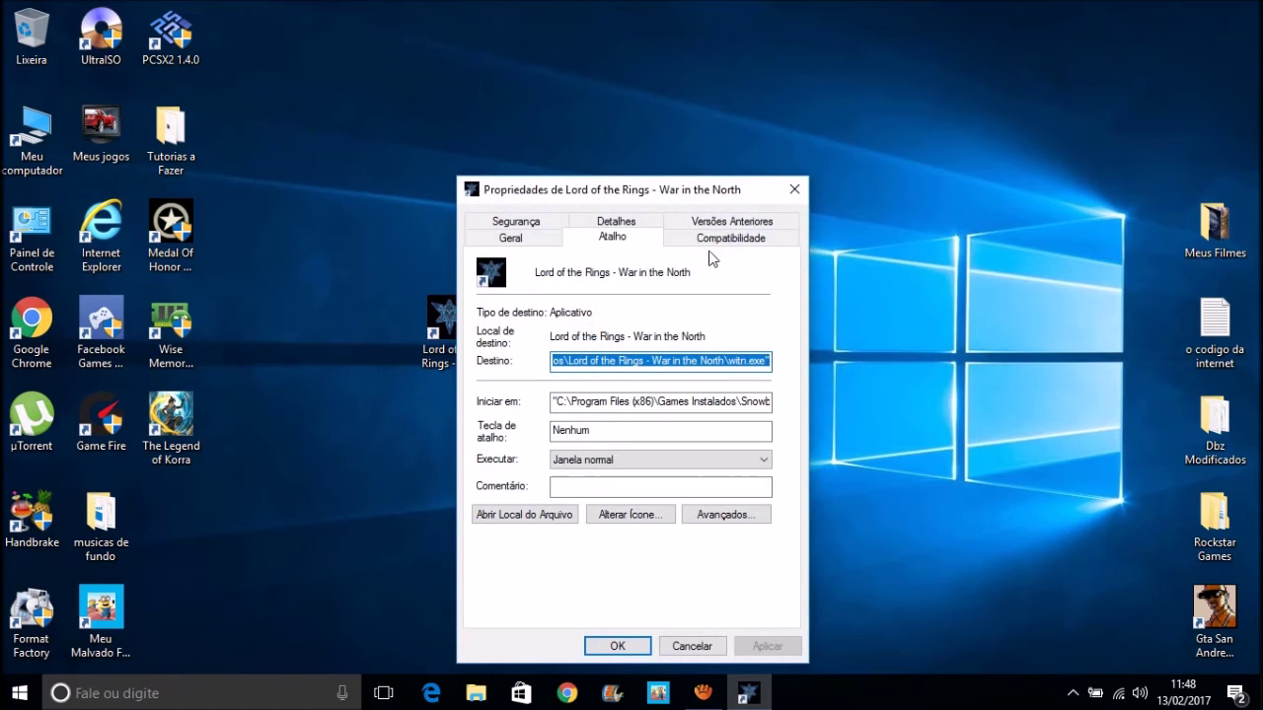
{"action": "left_click", "coordinate": [707, 241]}
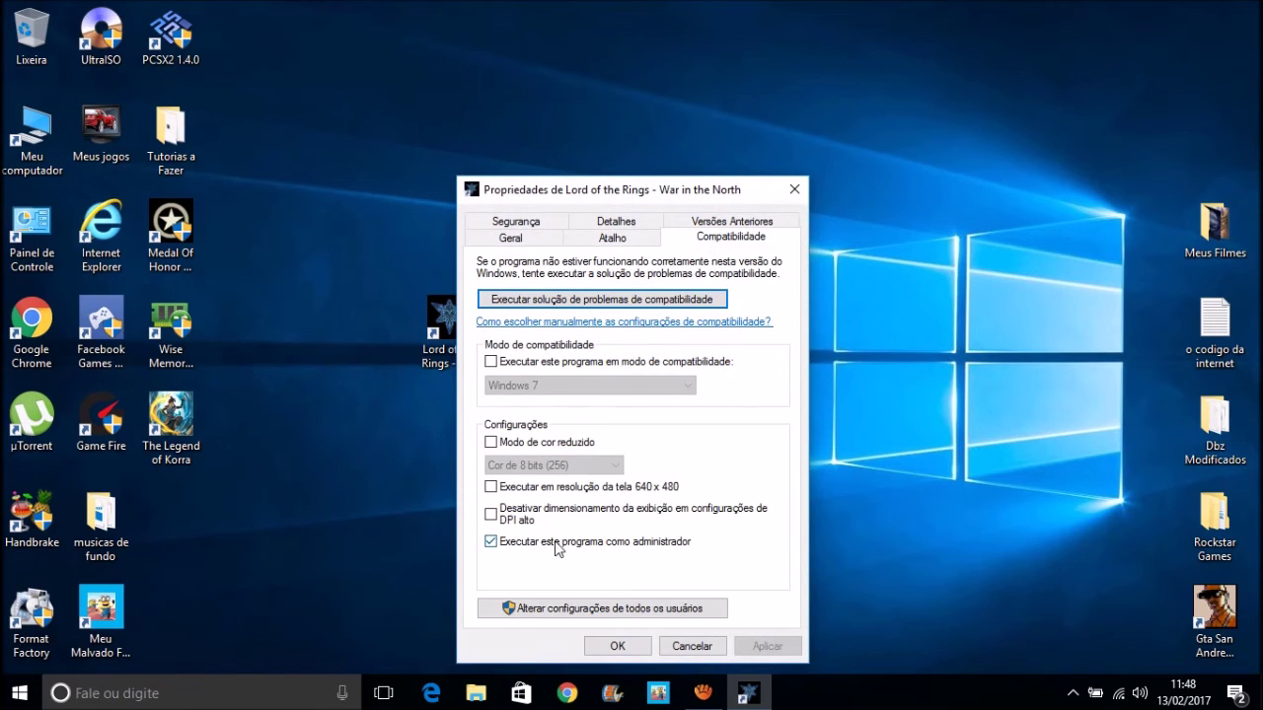
{"action": "left_click", "coordinate": [618, 646]}
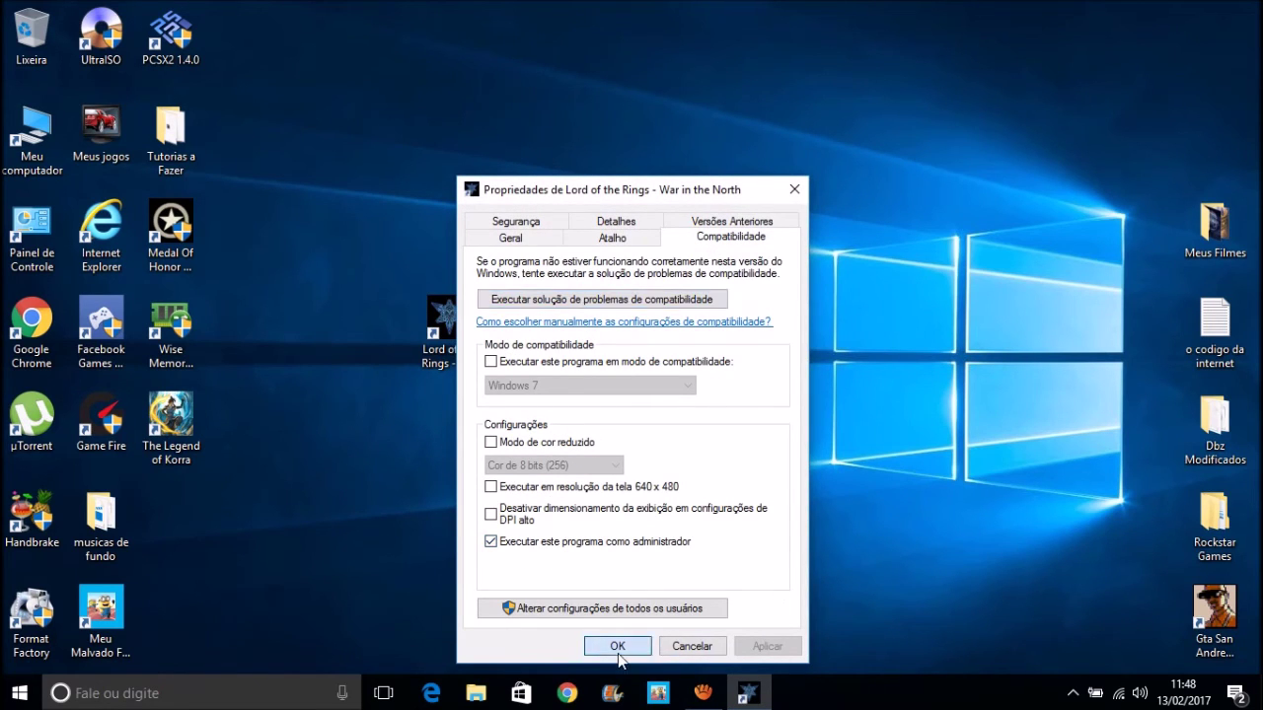
{"action": "left_click_drag", "start_coordinate": [462, 363], "coordinate": [512, 343]}
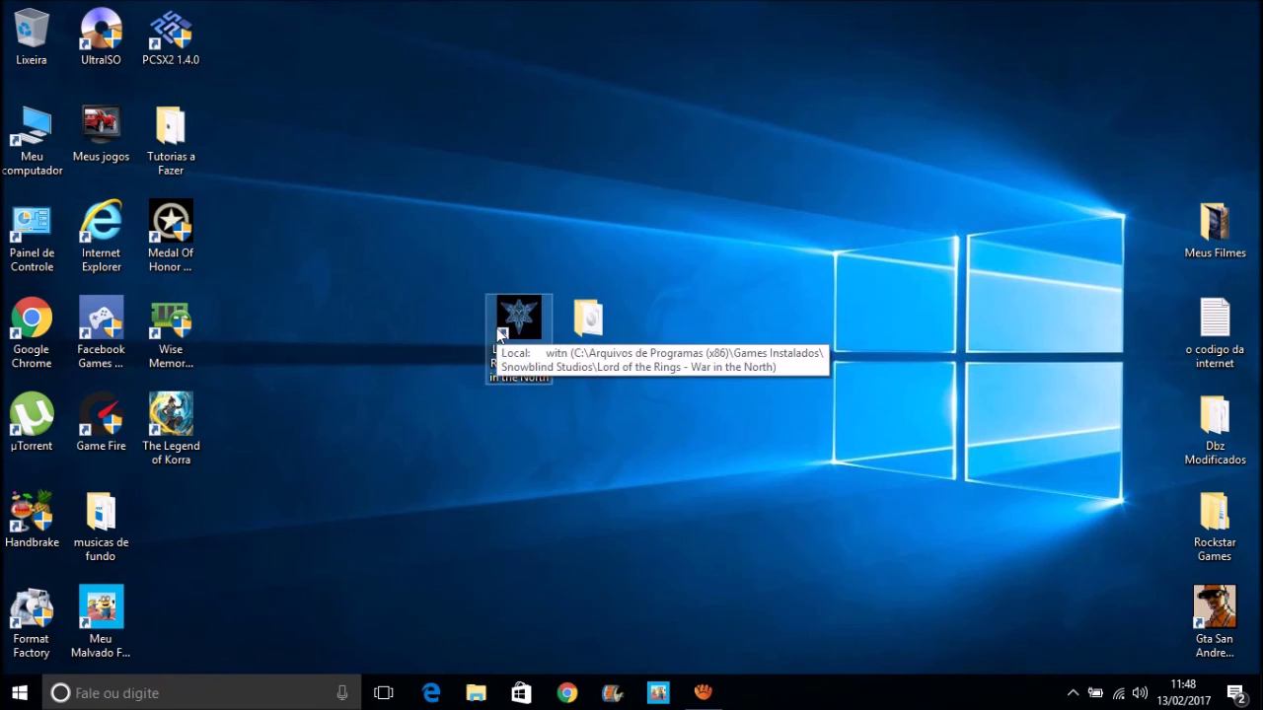
{"action": "left_click", "coordinate": [560, 463]}
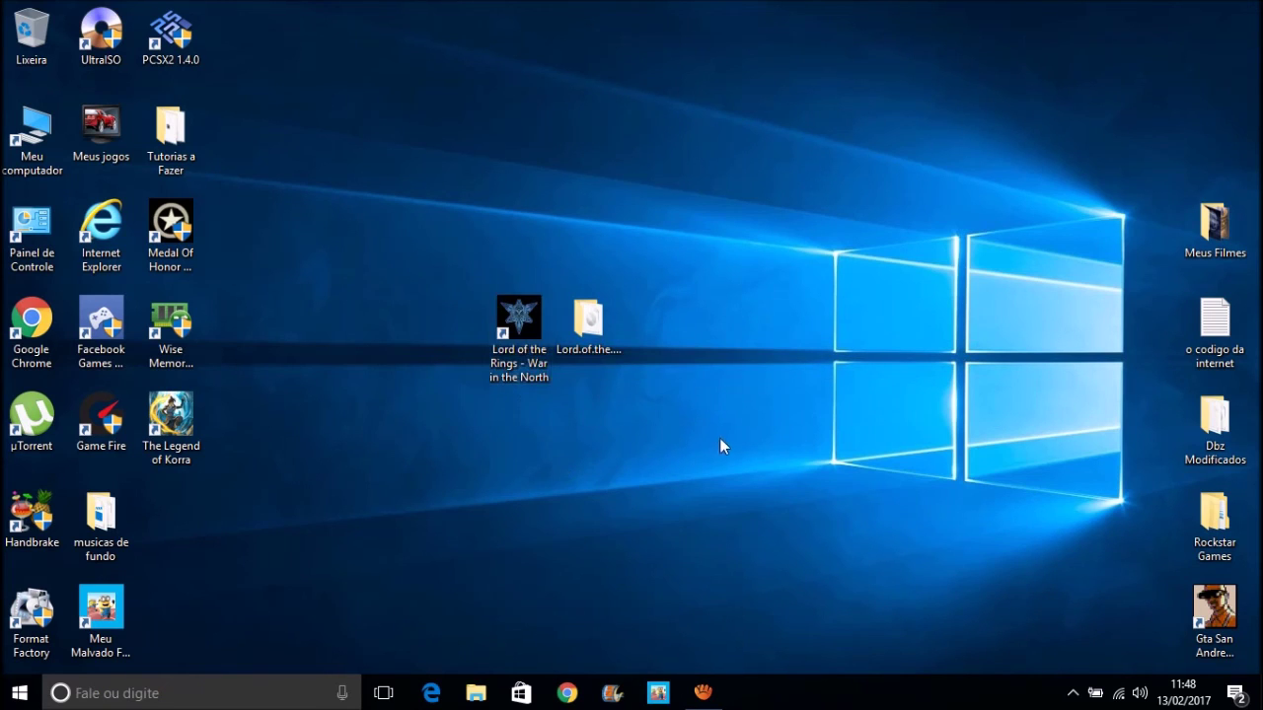
{"action": "left_click_drag", "start_coordinate": [719, 437], "coordinate": [391, 151]}
{"action": "left_click_drag", "start_coordinate": [671, 462], "coordinate": [659, 436]}
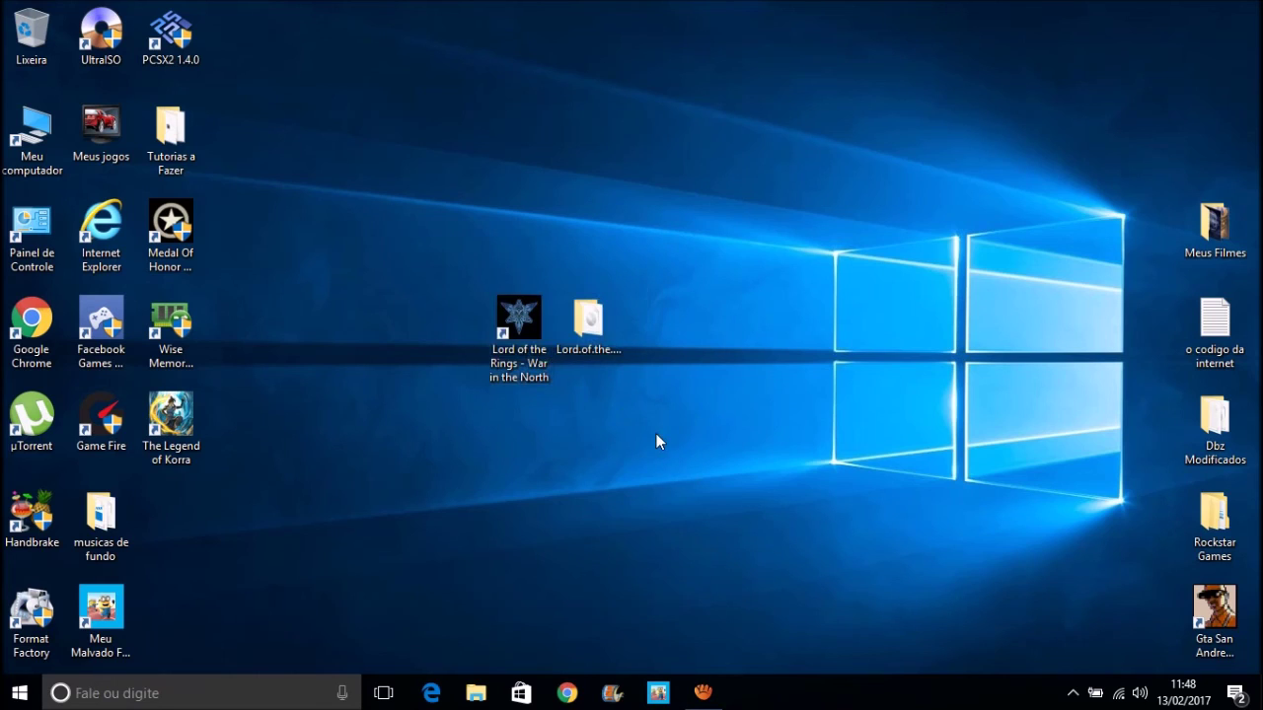